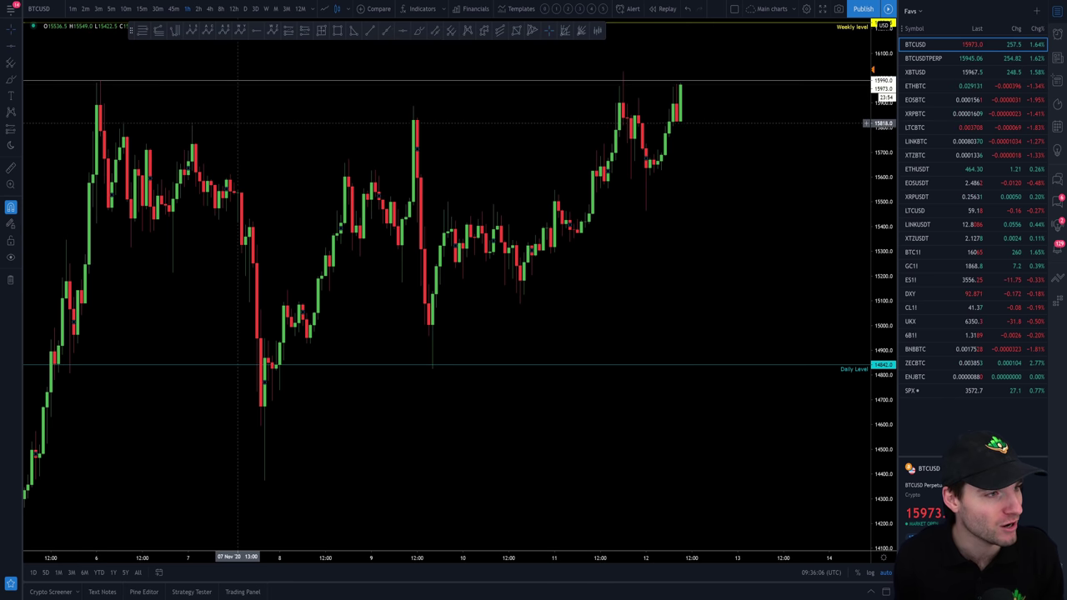
Draw a rising trend line ray from the 7 November swing low through the 9 November swing low
left_click(386, 31)
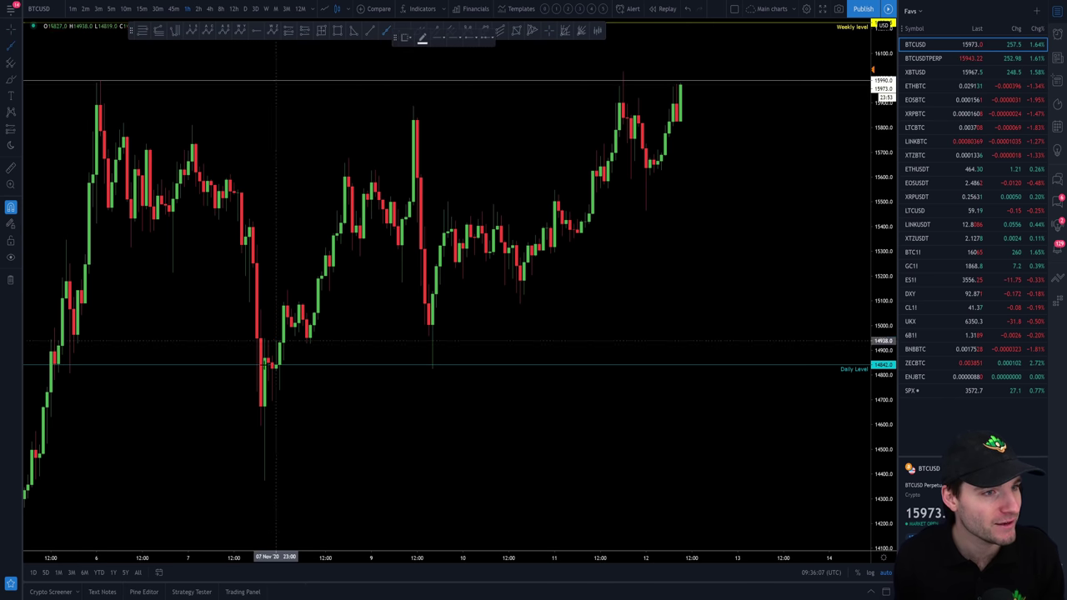
left_click(265, 479)
left_click(433, 368)
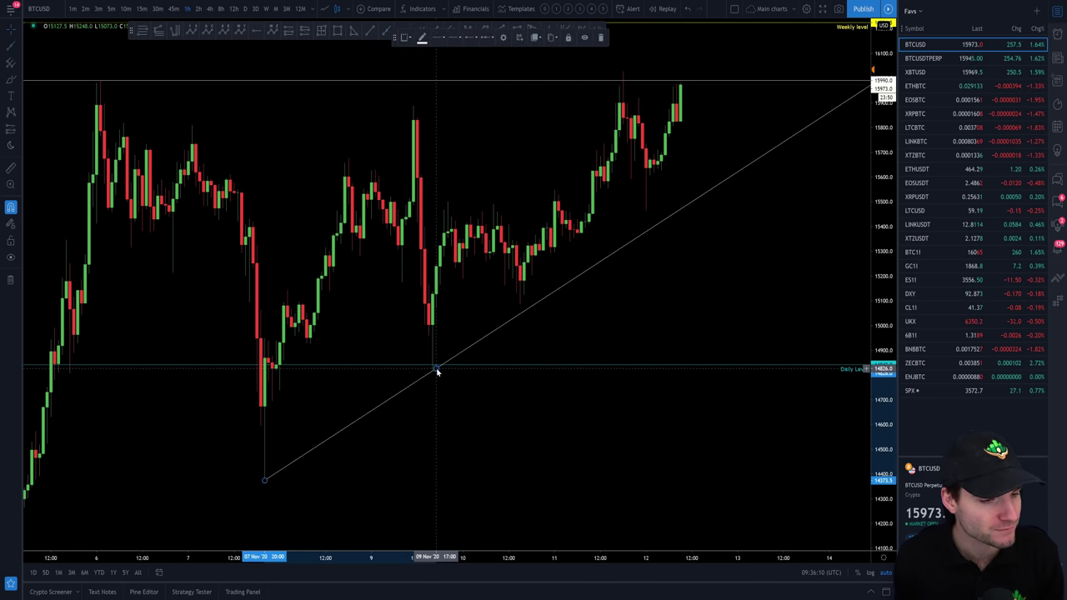
left_click_drag(434, 403, 426, 398)
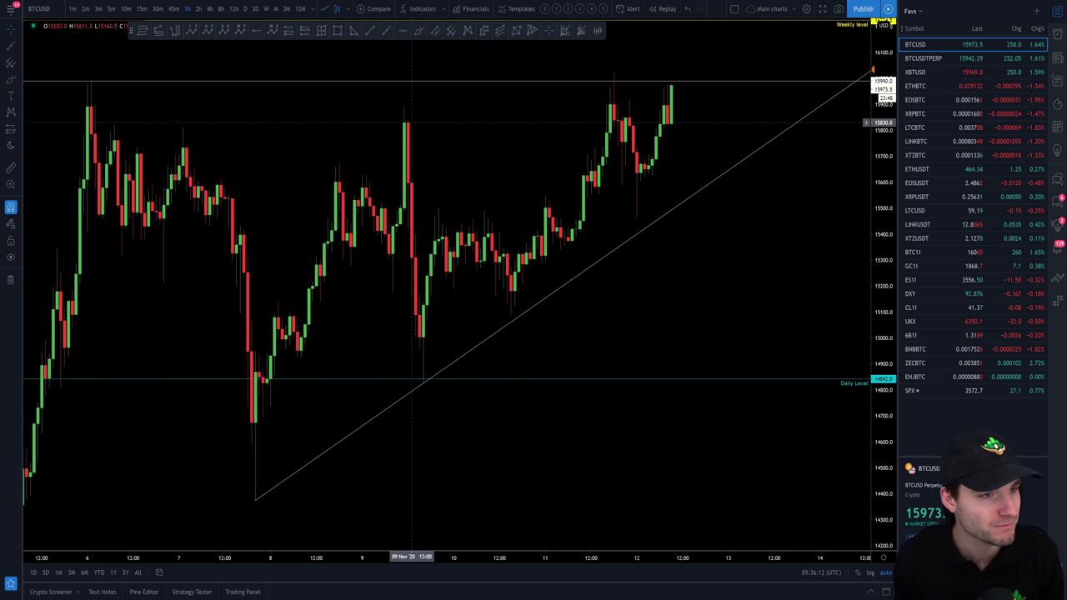
Sketch a brush stroke along the highs at the 15990 resistance line and delete it
mouse_move(84, 90)
left_mouse_down()
mouse_move(125, 102)
mouse_move(267, 460)
mouse_move(353, 298)
mouse_move(408, 107)
mouse_move(435, 350)
mouse_move(447, 356)
mouse_move(542, 250)
mouse_move(613, 96)
mouse_move(626, 104)
mouse_move(642, 193)
mouse_move(657, 215)
mouse_move(685, 133)
mouse_move(688, 83)
mouse_move(679, 94)
mouse_move(677, 83)
left_mouse_up()
left_click(419, 33)
key("Delete")
left_click_drag(881, 189, 879, 246)
mouse_move(691, 256)
left_mouse_down()
mouse_move(798, 297)
mouse_move(816, 325)
left_mouse_up()
key("ctrl+z")
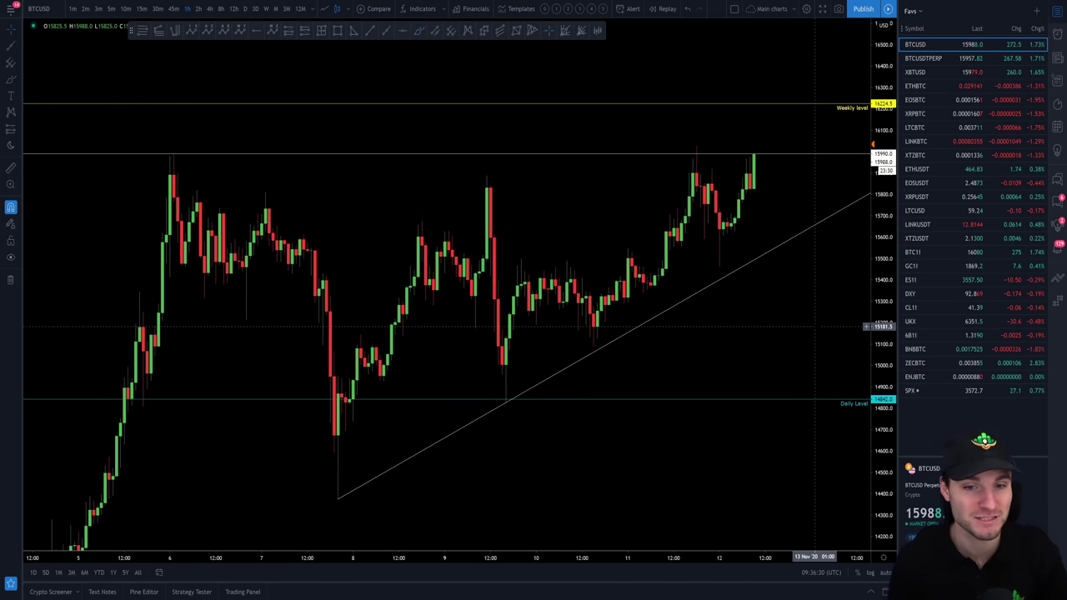
Sketch a brush path from the latest candle down toward the rising trend line and delete it
left_click_drag(765, 324, 727, 320)
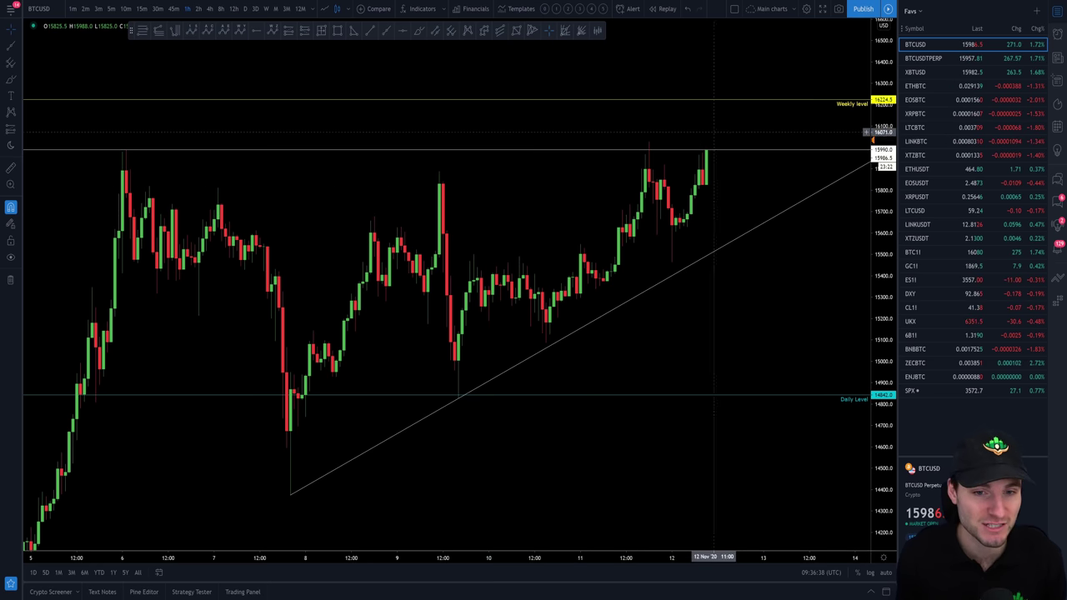
scroll(775, 251, "up", 1)
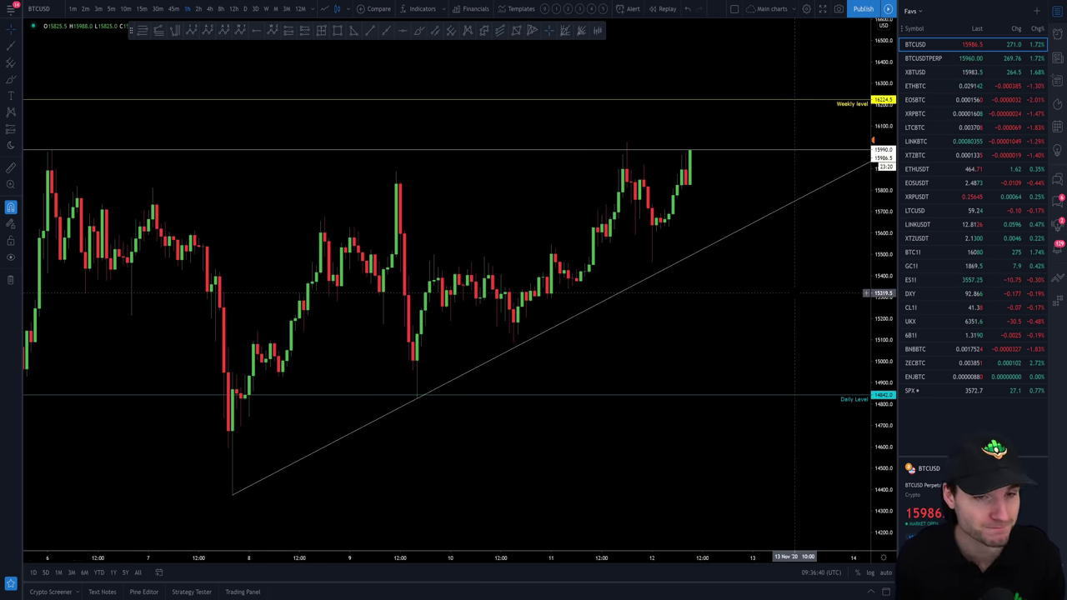
left_click_drag(795, 293, 804, 301)
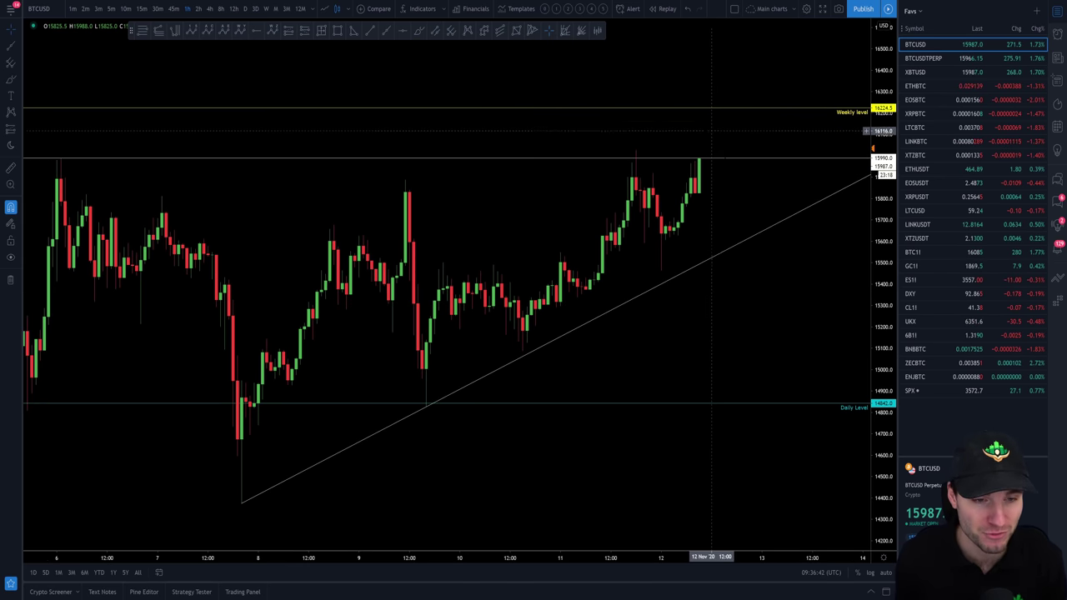
left_click_drag(881, 213, 881, 225)
left_click_drag(791, 292, 781, 298)
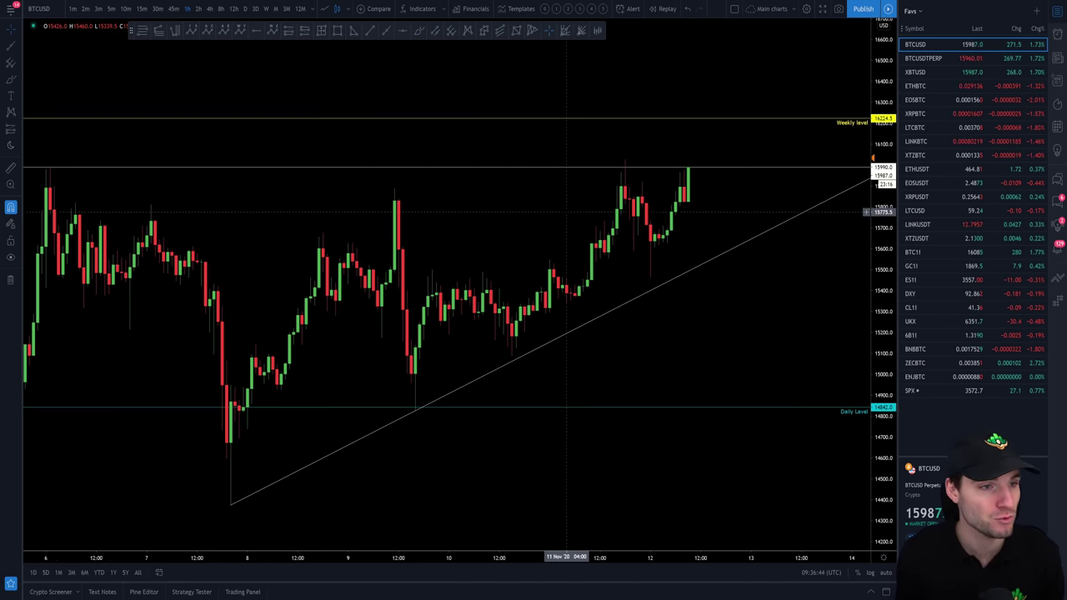
scroll(567, 212, "down", 1)
left_click(442, 35)
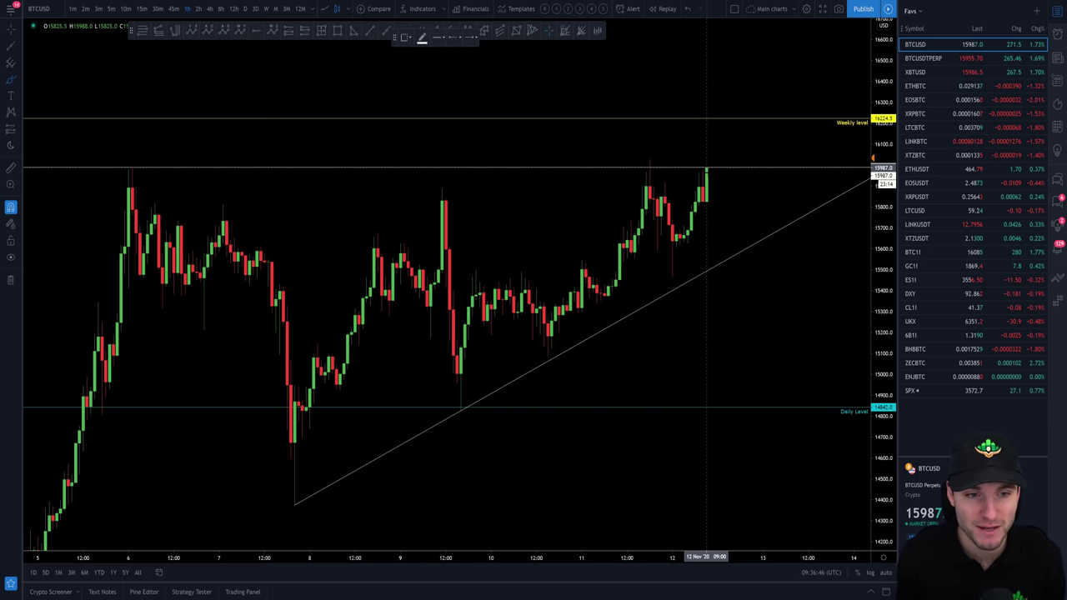
left_click(707, 168)
mouse_move(707, 169)
left_mouse_down()
mouse_move(721, 125)
mouse_move(754, 208)
left_mouse_up()
key("Delete")
Examine the weekly, key and daily levels above the current price relative to the resistance and trend line
scroll(774, 300, "up", 3)
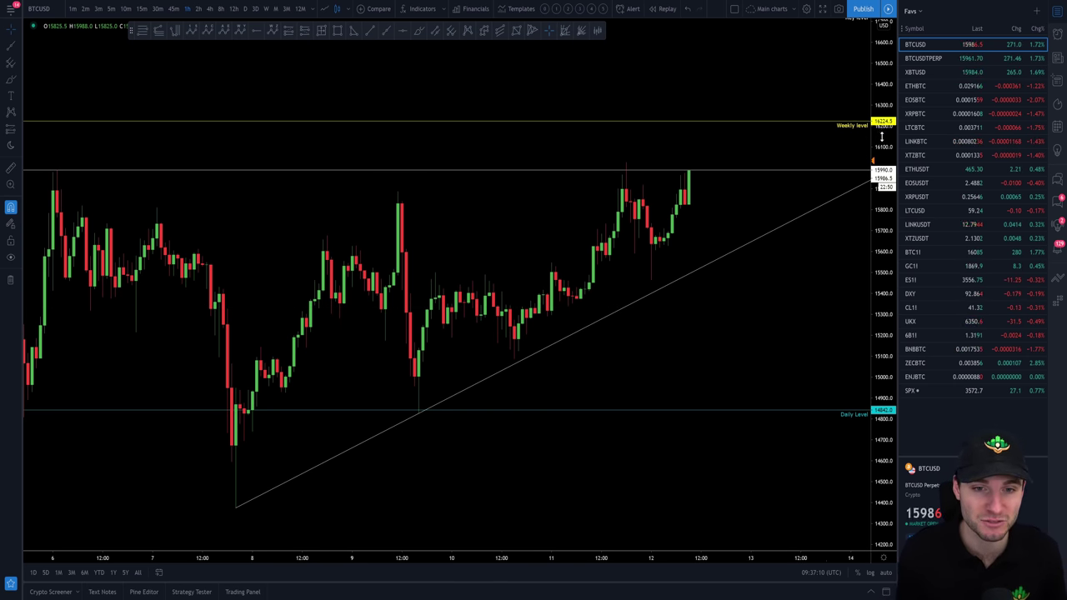
left_click_drag(881, 138, 882, 164)
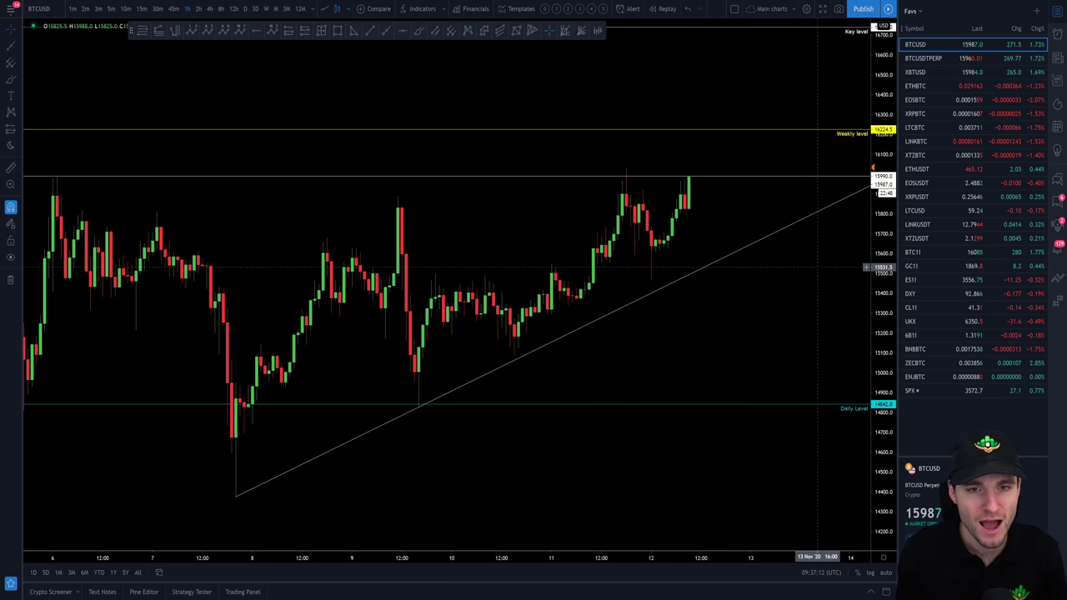
left_click_drag(819, 267, 818, 319)
scroll(828, 317, "down", 2)
scroll(827, 316, "down", 1)
left_click_drag(880, 293, 881, 323)
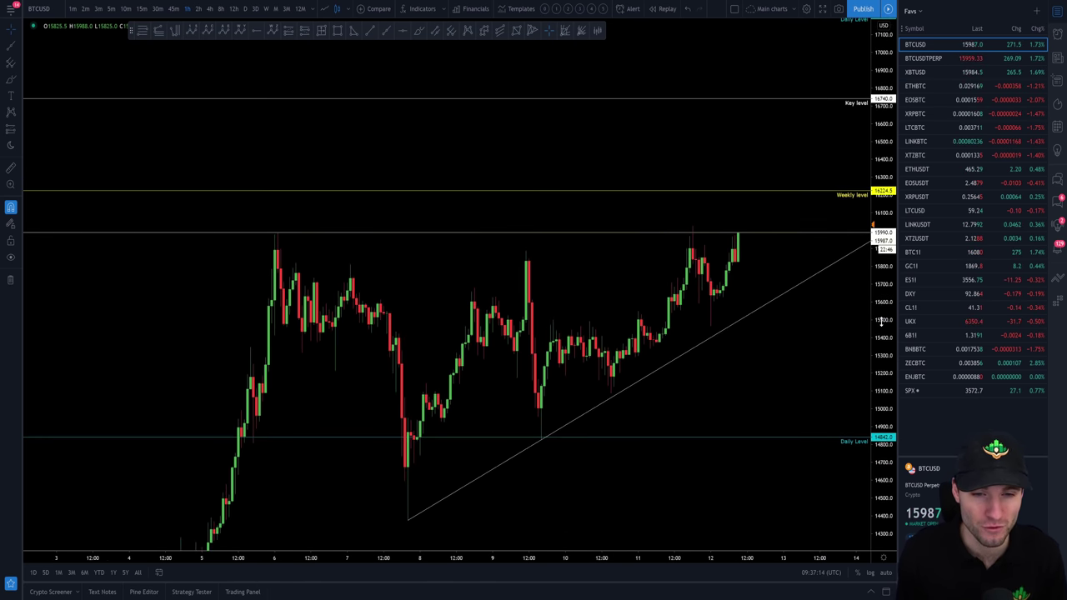
scroll(804, 331, "up", 3)
left_click_drag(791, 333, 789, 343)
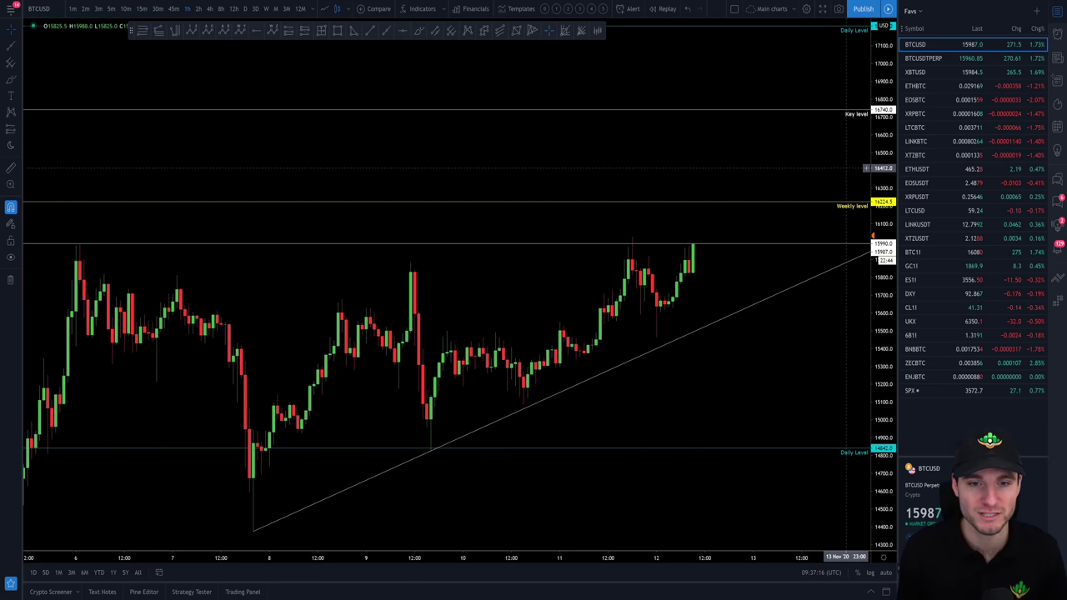
left_click_drag(846, 157, 847, 179)
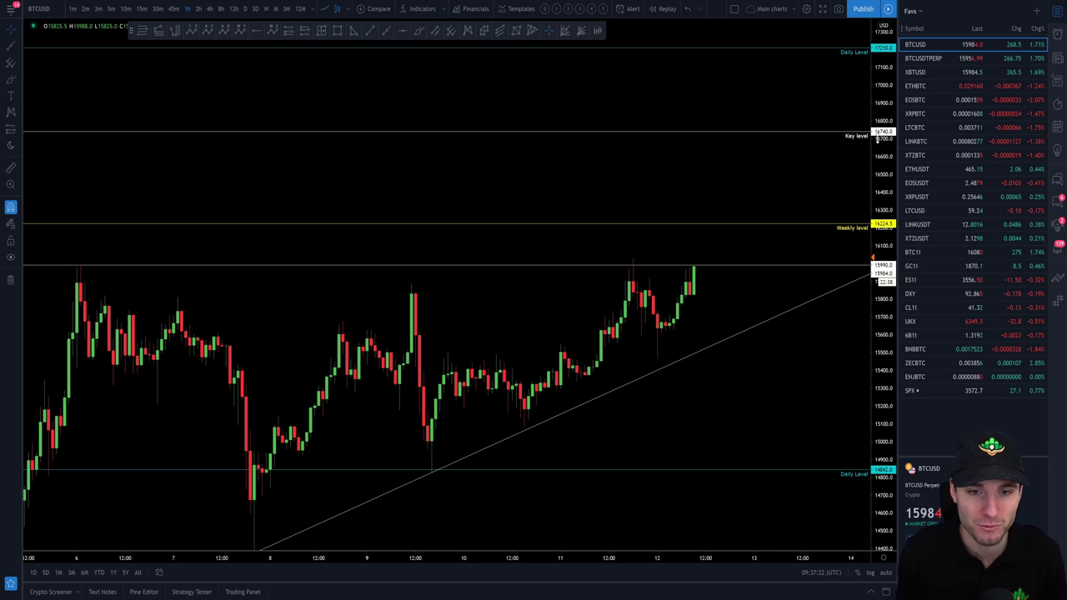
left_click_drag(791, 182, 795, 193)
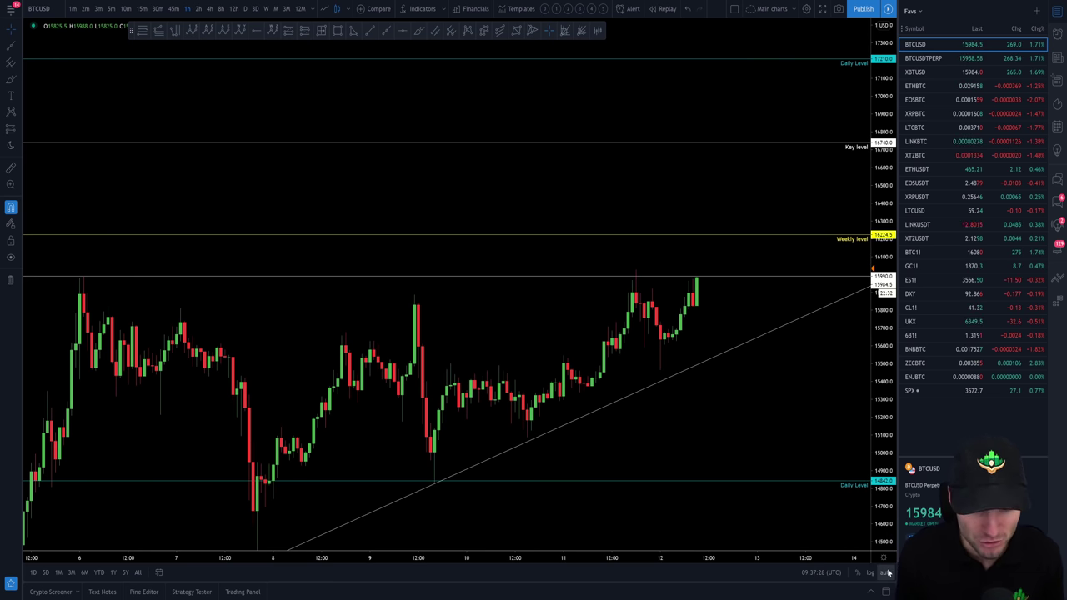
left_click_drag(866, 415, 866, 339)
left_click_drag(884, 255, 837, 426)
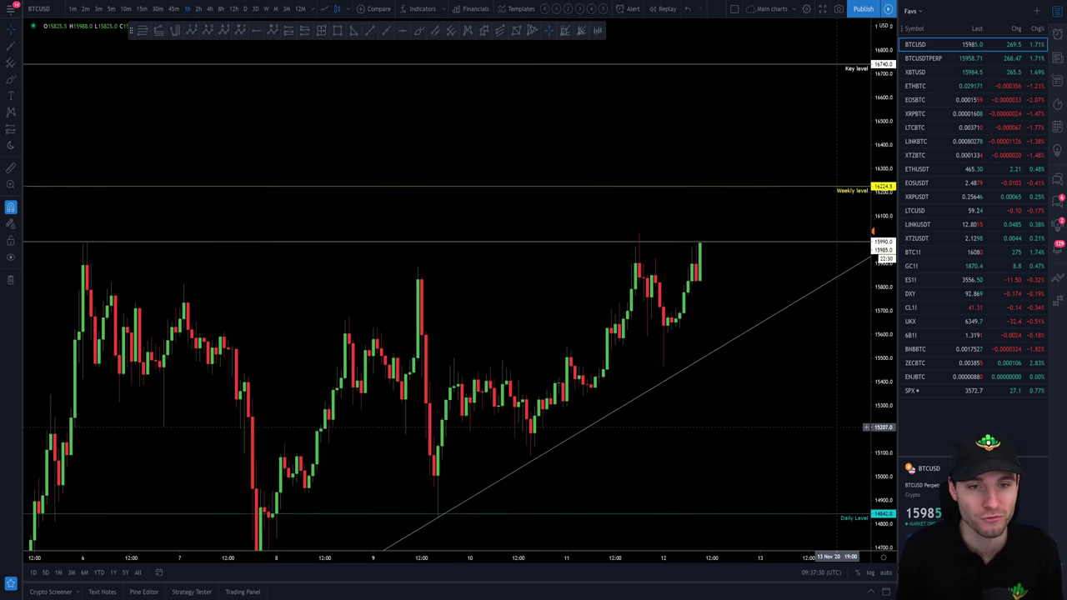
left_click_drag(883, 319, 882, 381)
left_click_drag(812, 366, 776, 360)
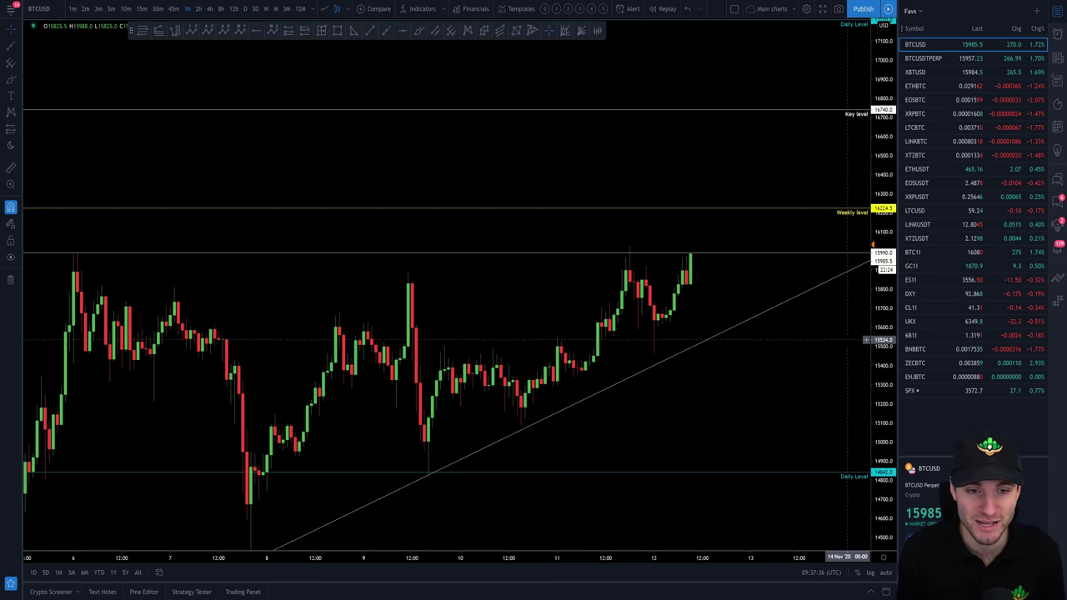
scroll(850, 339, "up", 1)
Auto-fit the price scale and examine the rising trend line's touch points at the swing lows
left_click(885, 573)
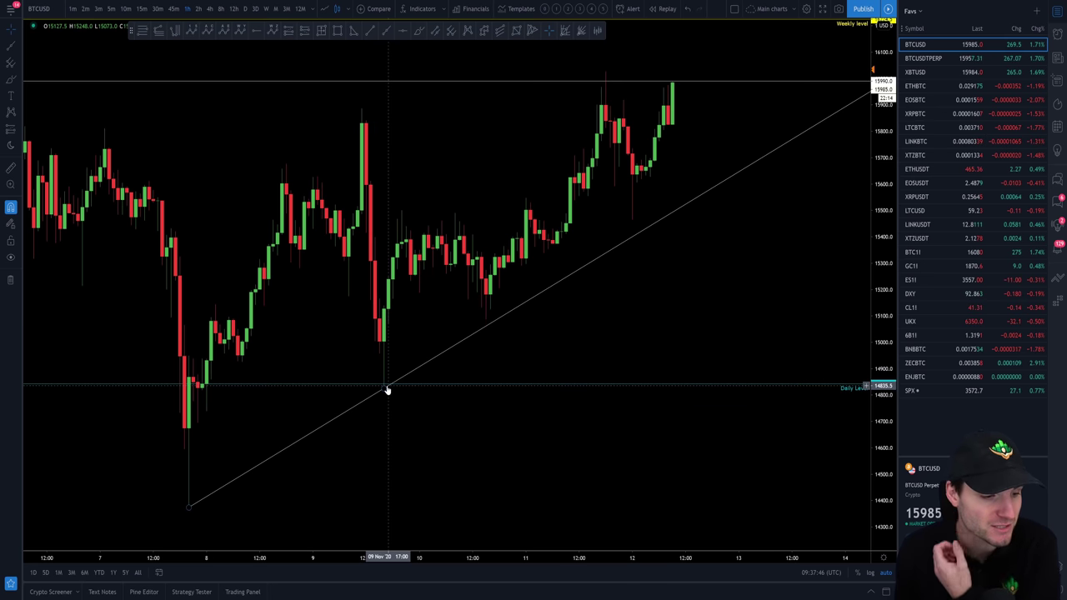
left_click_drag(677, 335, 781, 364)
left_click_drag(878, 248, 878, 296)
left_click_drag(796, 305, 779, 325)
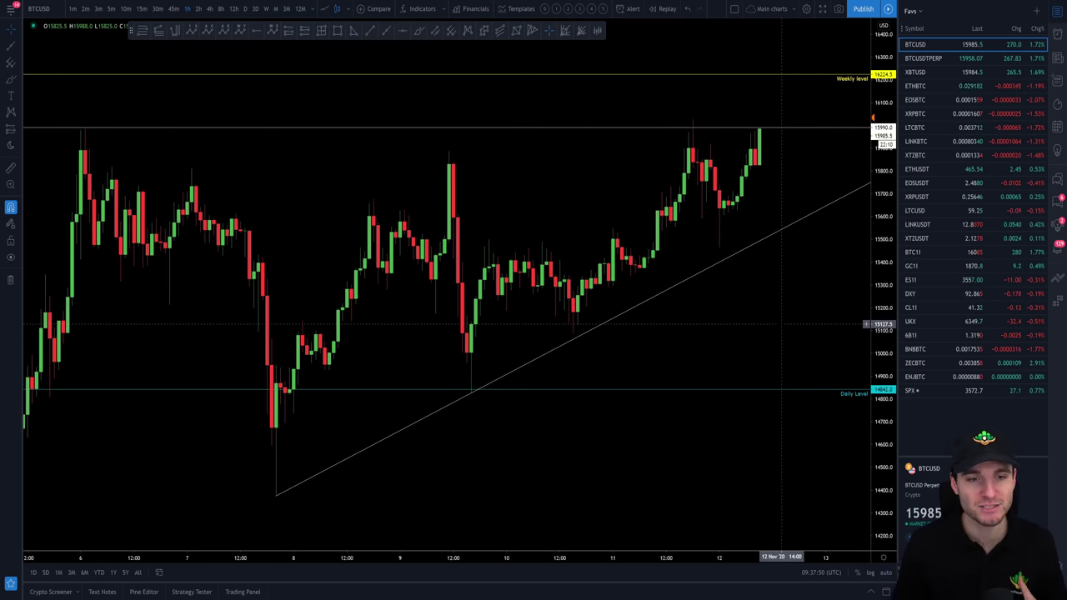
left_click_drag(881, 229, 881, 268)
left_click_drag(804, 301, 740, 348)
Sketch a brush path from the latest candle above the 15990 resistance and back down to it, and delete it
scroll(797, 329, "down", 1)
left_click(421, 33)
left_click(649, 198)
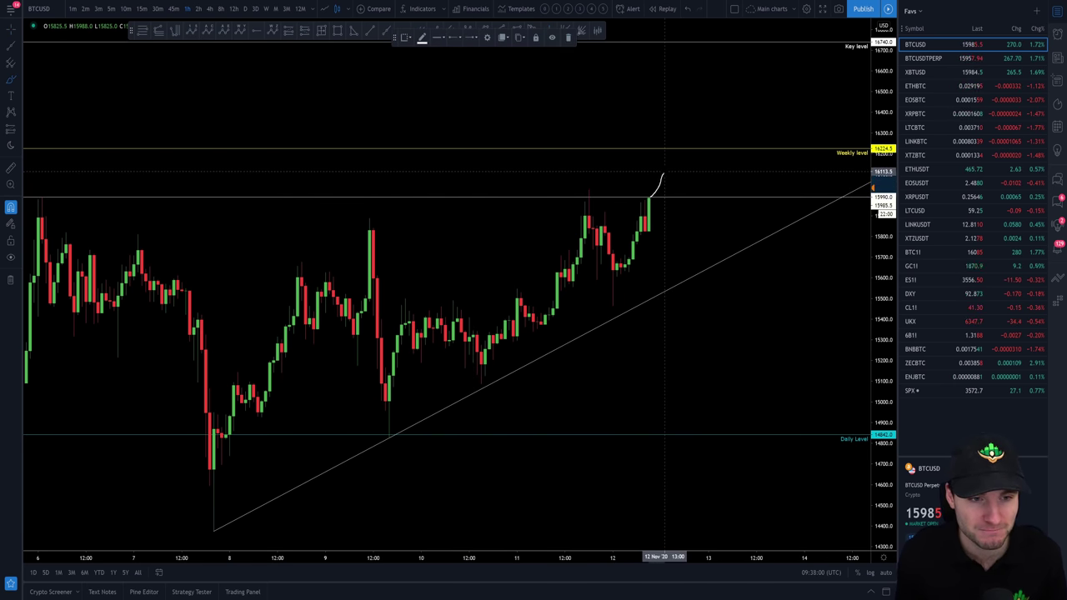
left_click_drag(672, 163, 686, 197)
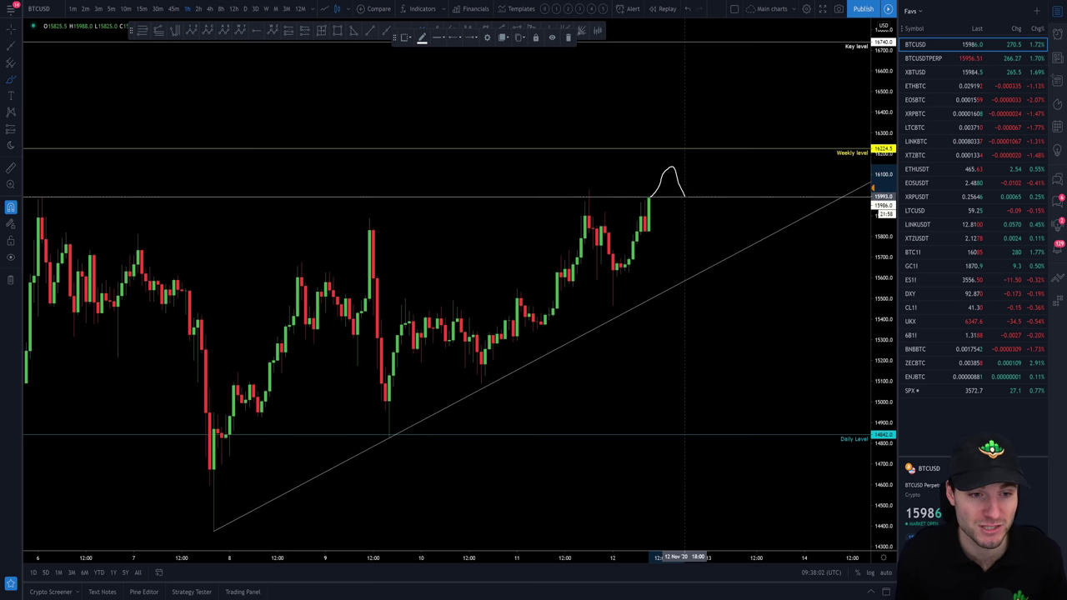
key("Delete")
Sketch brush paths from the latest candle, one up past the 16740 key level and one down toward the trend line, deleting each
scroll(723, 351, "up", 3)
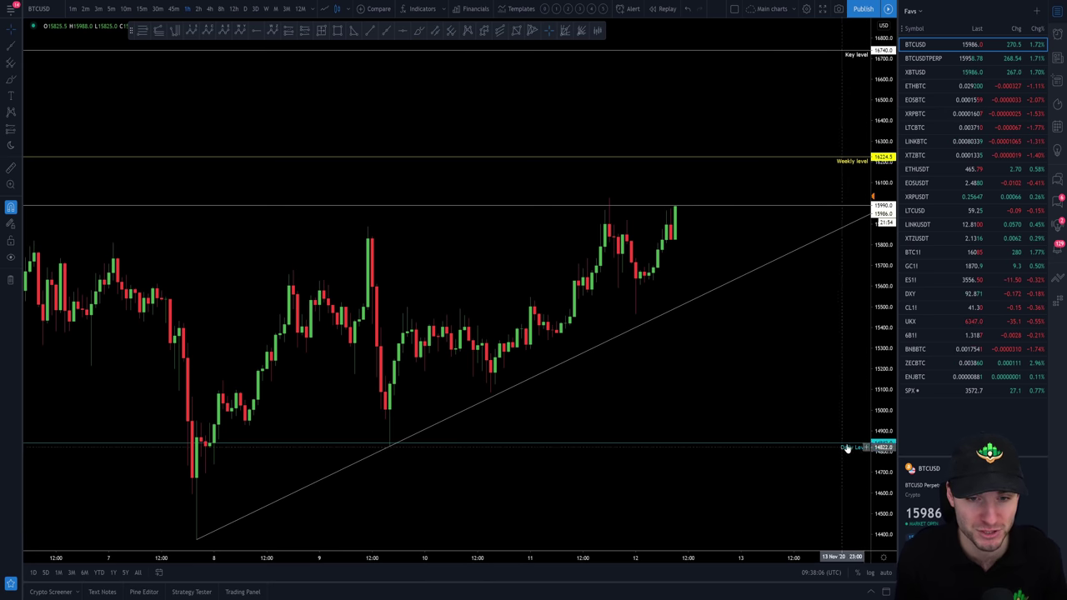
scroll(681, 203, "down", 2)
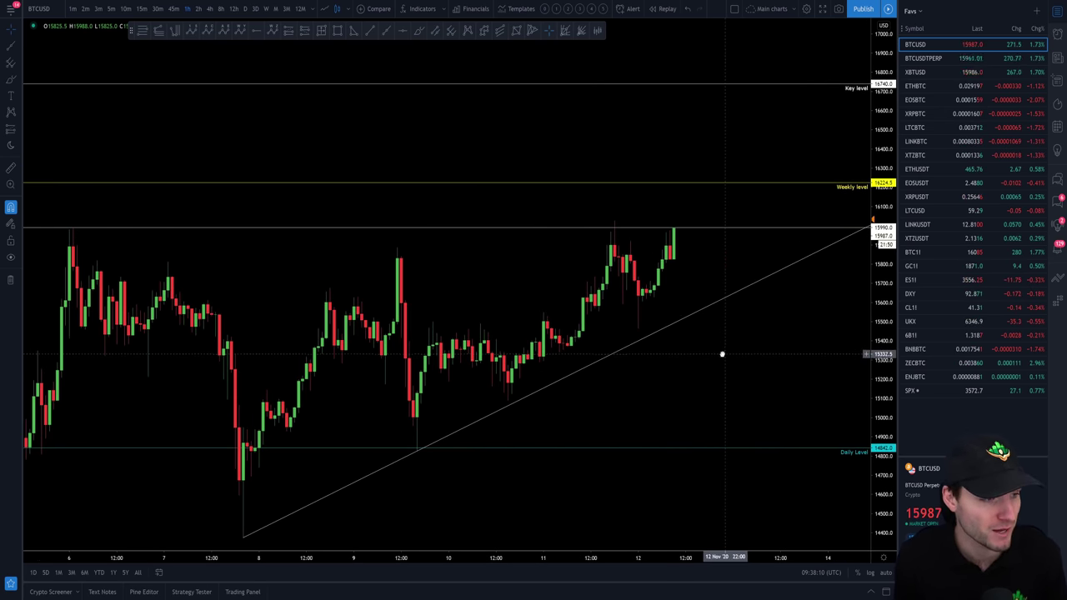
left_click_drag(722, 353, 717, 355)
left_click(419, 30)
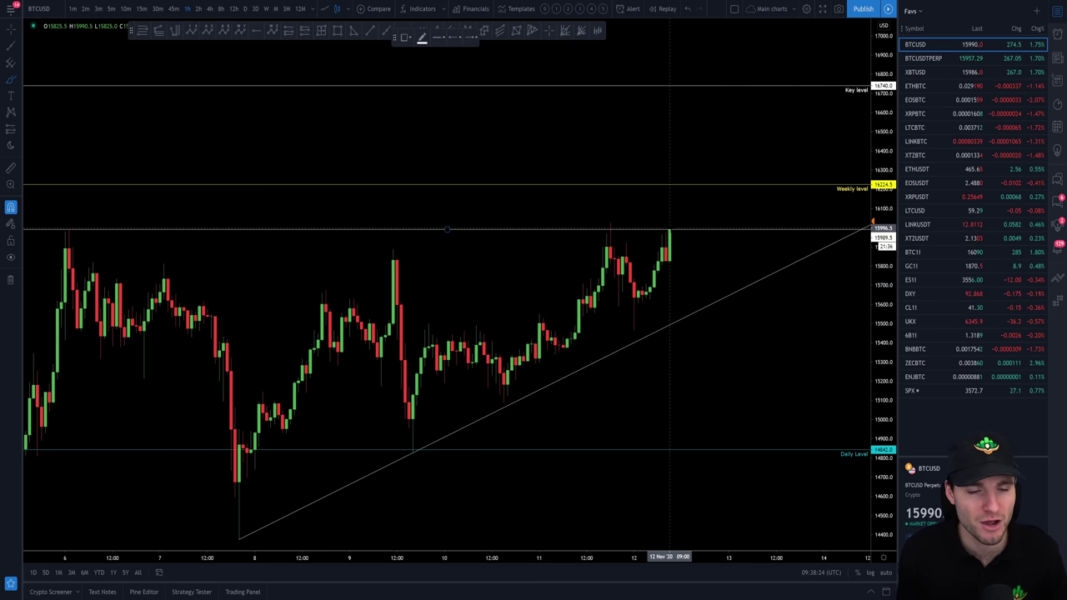
left_click(676, 226)
left_click_drag(677, 226, 740, 24)
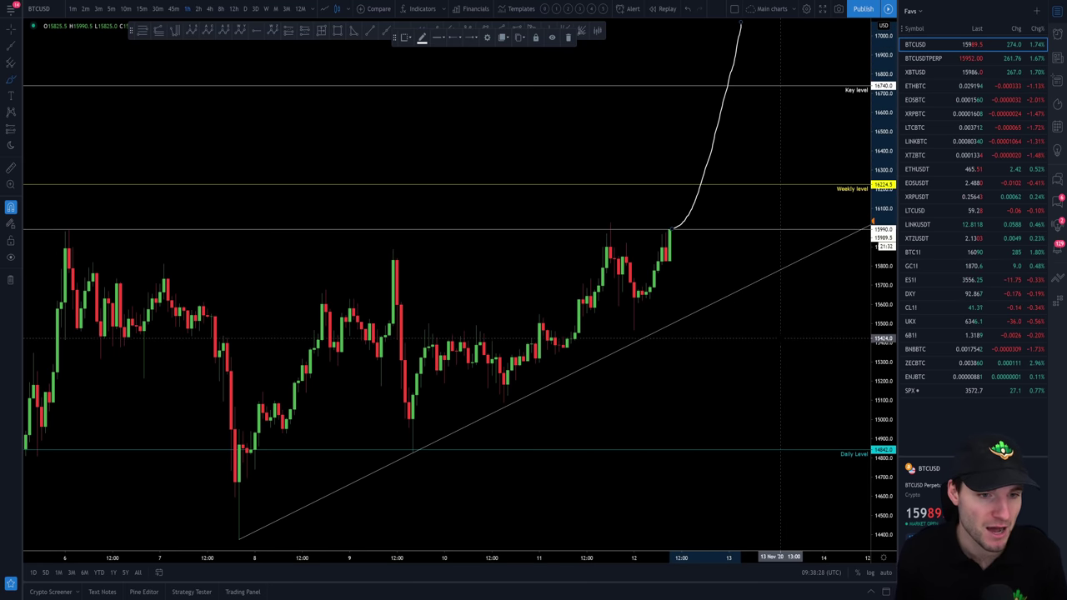
key("Delete")
left_click_drag(676, 229, 719, 277)
key("Delete")
left_click_drag(768, 322, 758, 343)
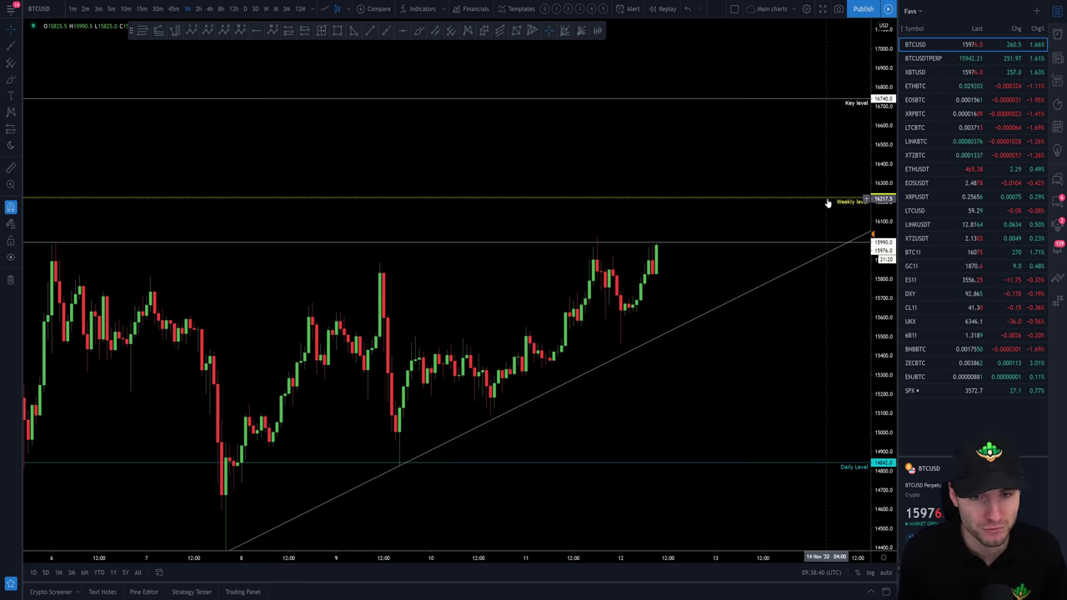
left_click_drag(772, 381, 782, 383)
right_click(765, 375)
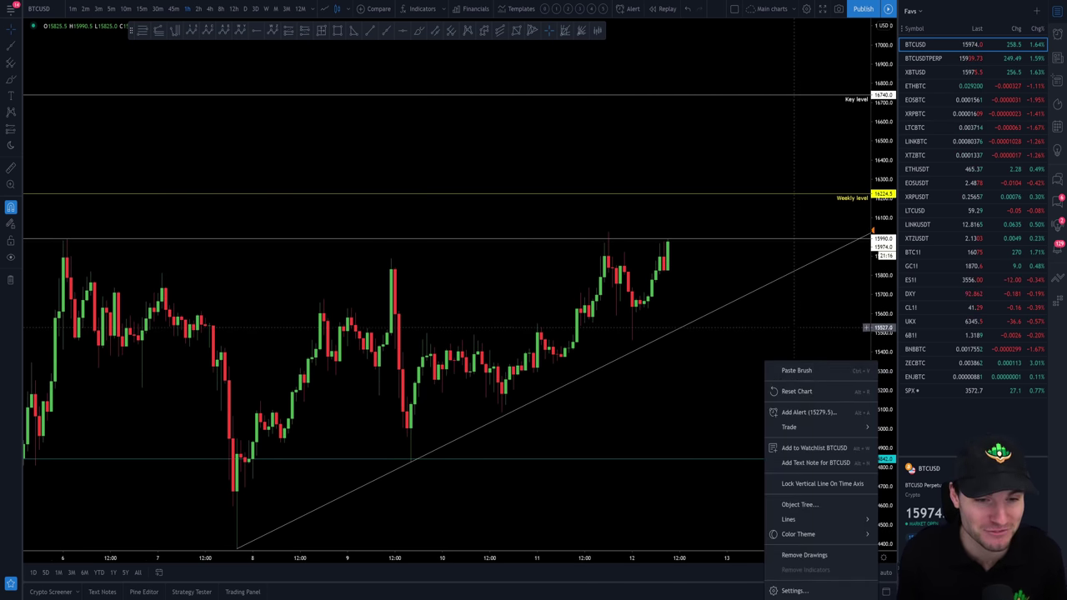
left_click(796, 328)
Measure the date and price range from the 7 November swing low up to the 15990 resistance at the 6 November high
scroll(797, 329, "up", 1)
left_click_drag(878, 340, 873, 419)
scroll(786, 389, "down", 5)
left_click_drag(790, 374, 702, 422)
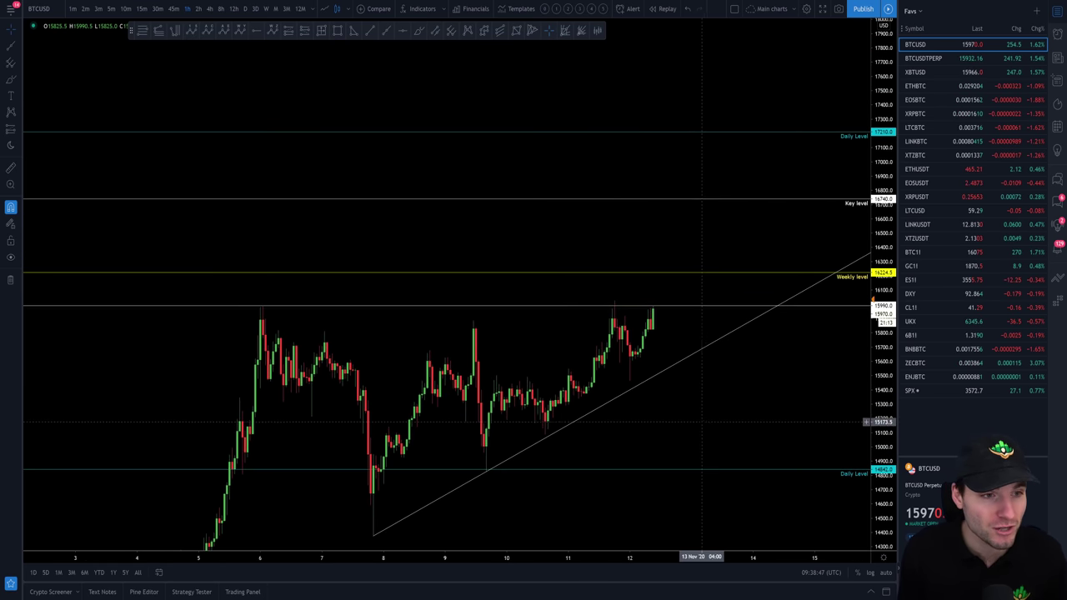
left_click(321, 31)
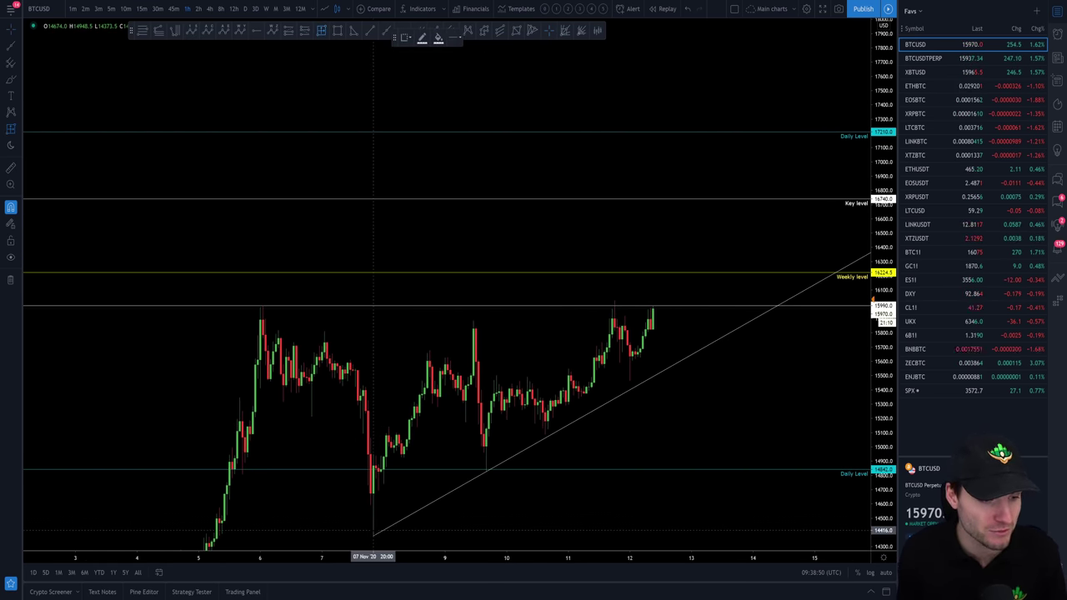
left_click(373, 534)
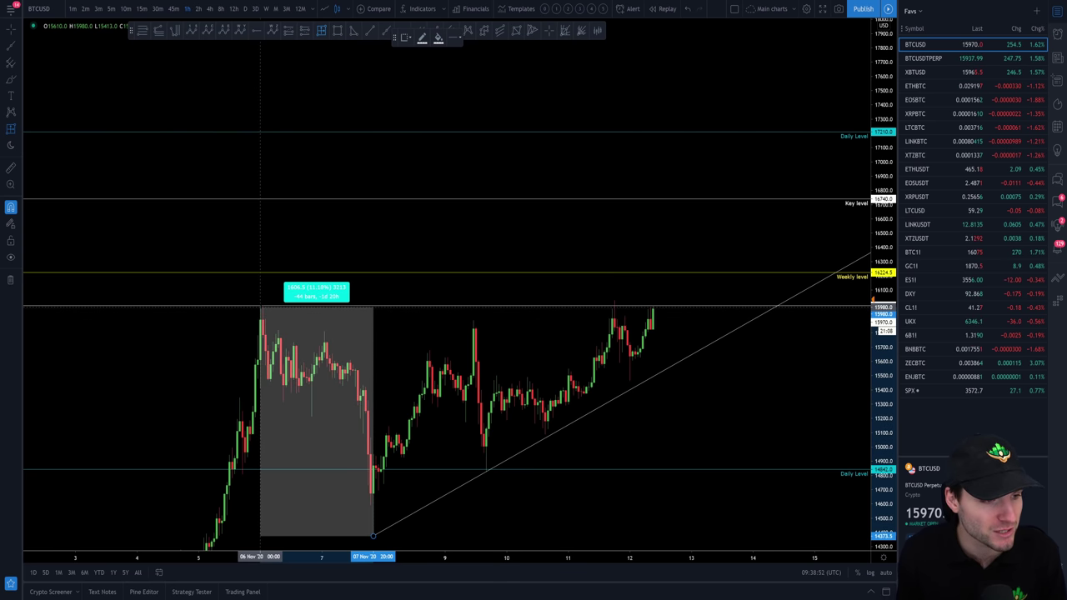
left_click(263, 306)
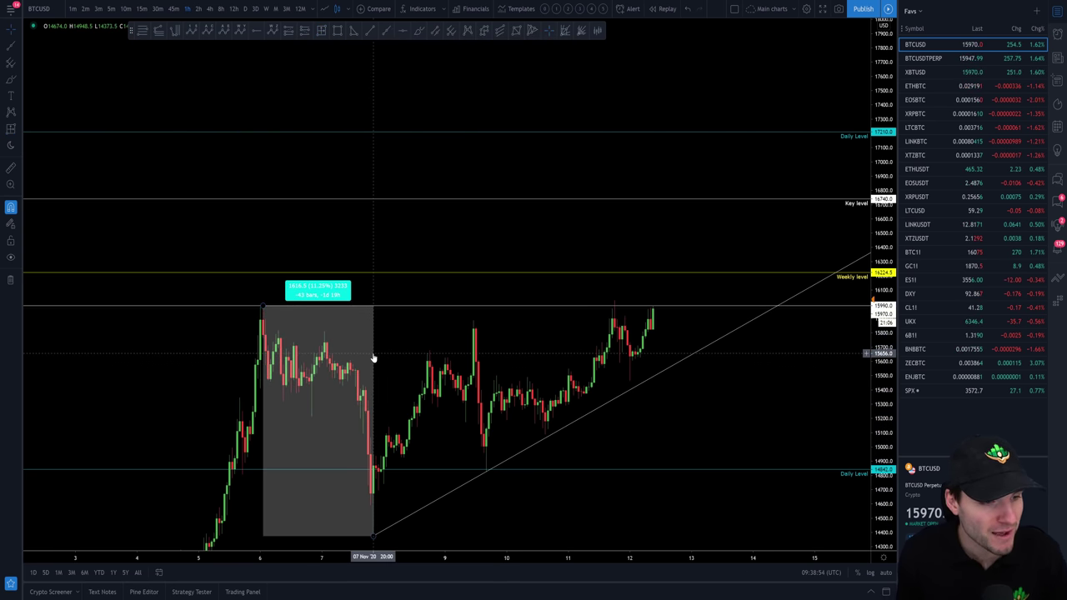
Place a copy of the measured range box on top of the 15990 resistance, starting at the latest candle, as the upside target
left_click_drag(373, 359, 768, 127)
left_click_drag(782, 357, 772, 369)
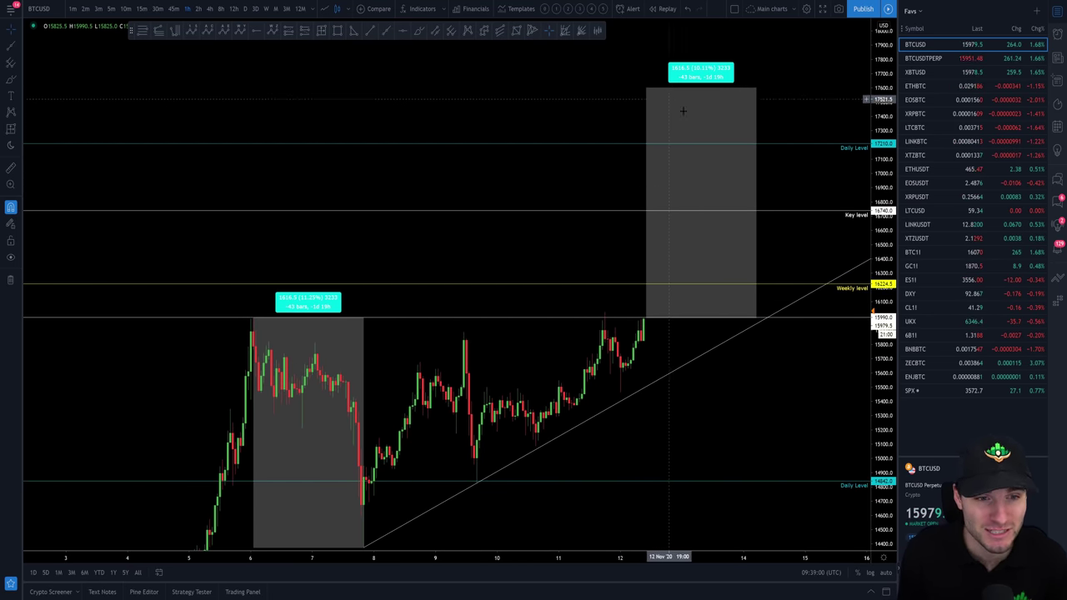
Place another copy of the range box extending downward from the rising trend line, just past the latest candle, as the downside target
left_click_drag(833, 425, 791, 322)
scroll(713, 173, "down", 3)
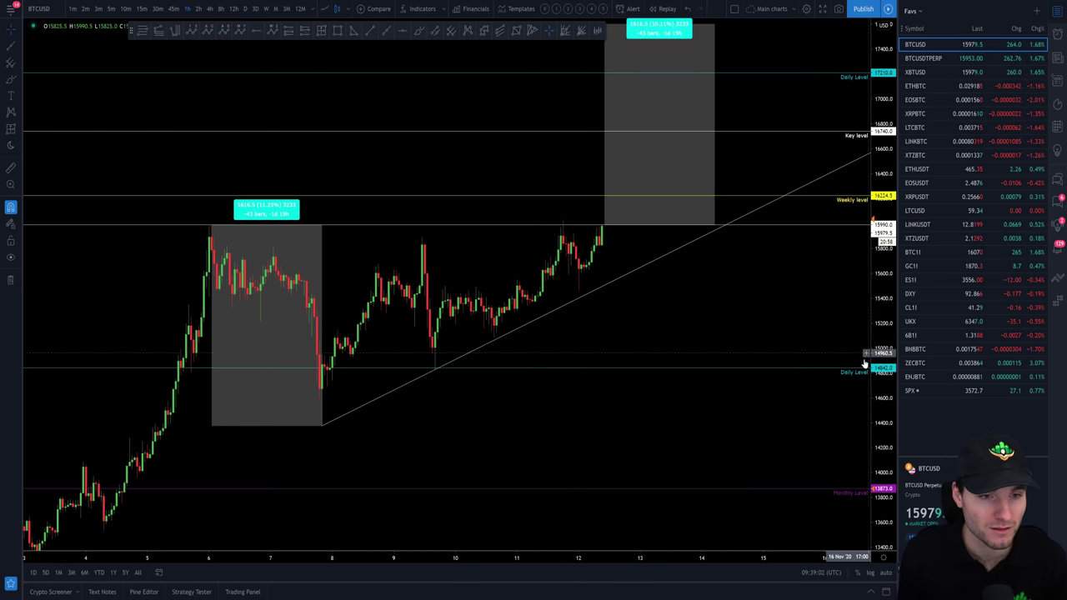
left_click_drag(713, 173, 736, 417)
left_click_drag(885, 292, 885, 315)
left_click_drag(815, 315, 803, 315)
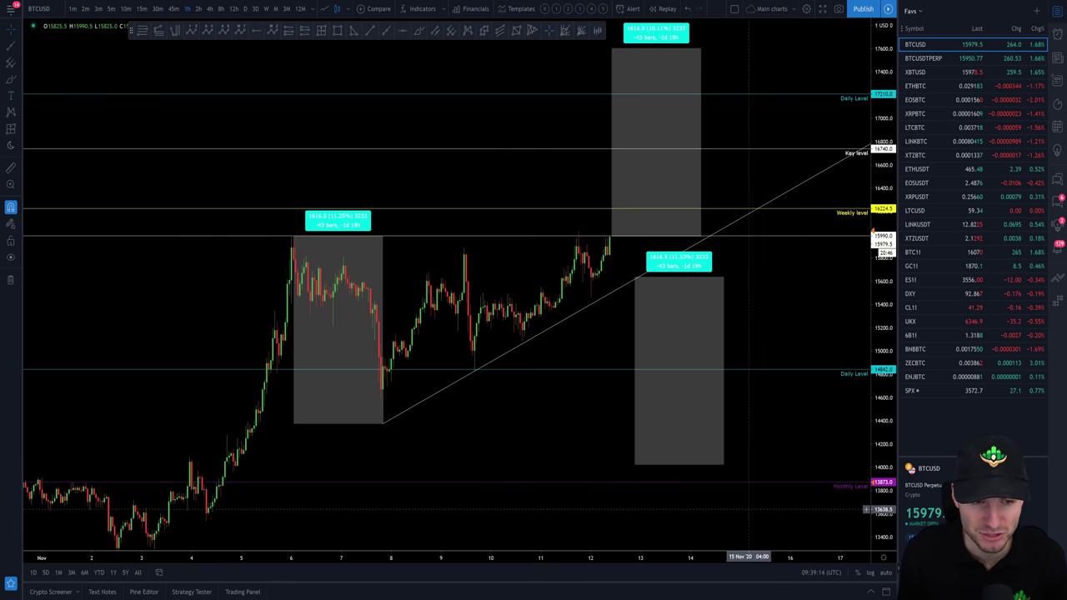
left_click_drag(770, 346, 804, 375)
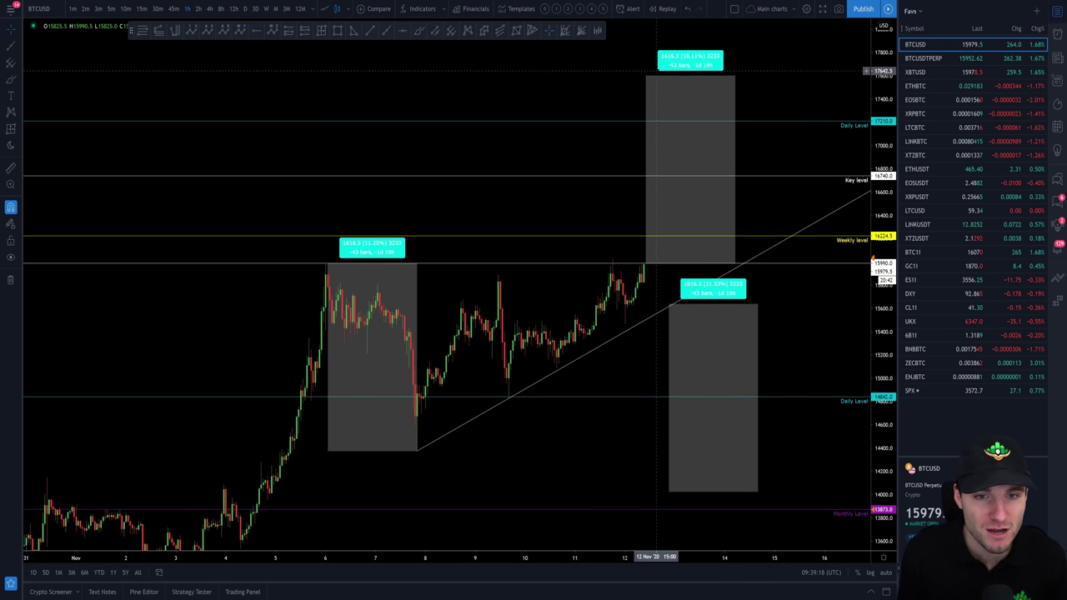
Delete the downside and upside target range boxes, keeping the original measured range box
left_click_drag(784, 507, 778, 500)
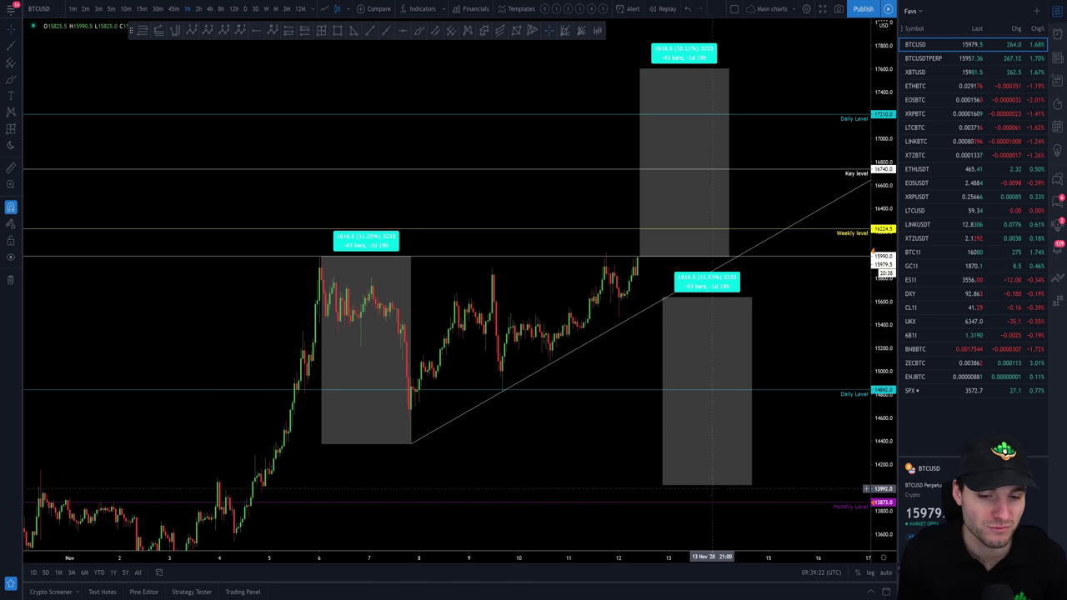
left_click(751, 350)
key("Delete")
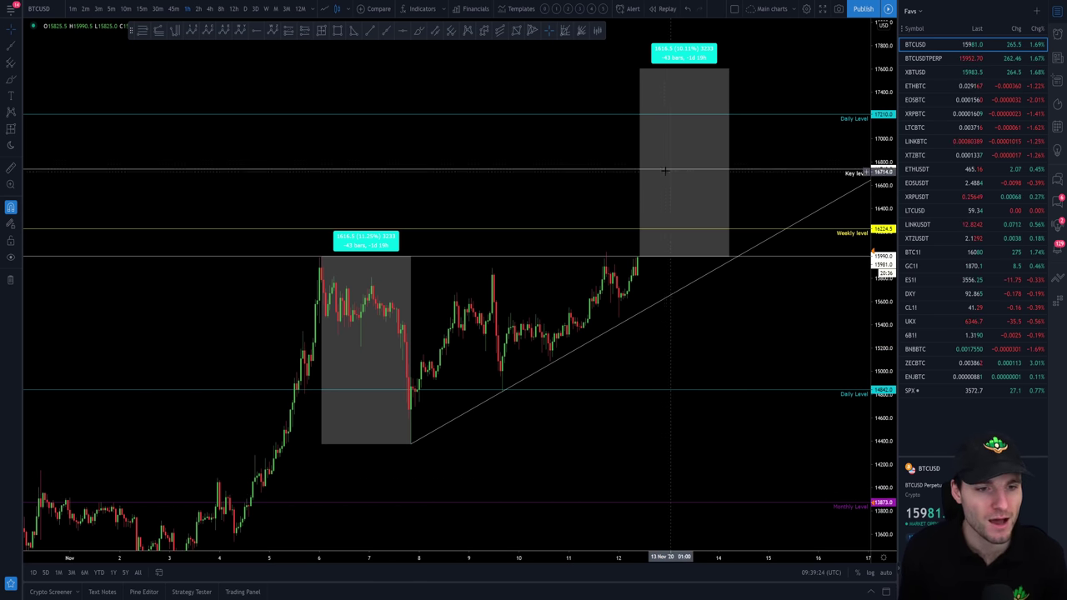
left_click(639, 180)
key("Delete")
Examine the latest hourly BTCUSD candles against the 15990 resistance, the rising trend line and the levels overhead
left_click(890, 572)
scroll(757, 476, "up", 2)
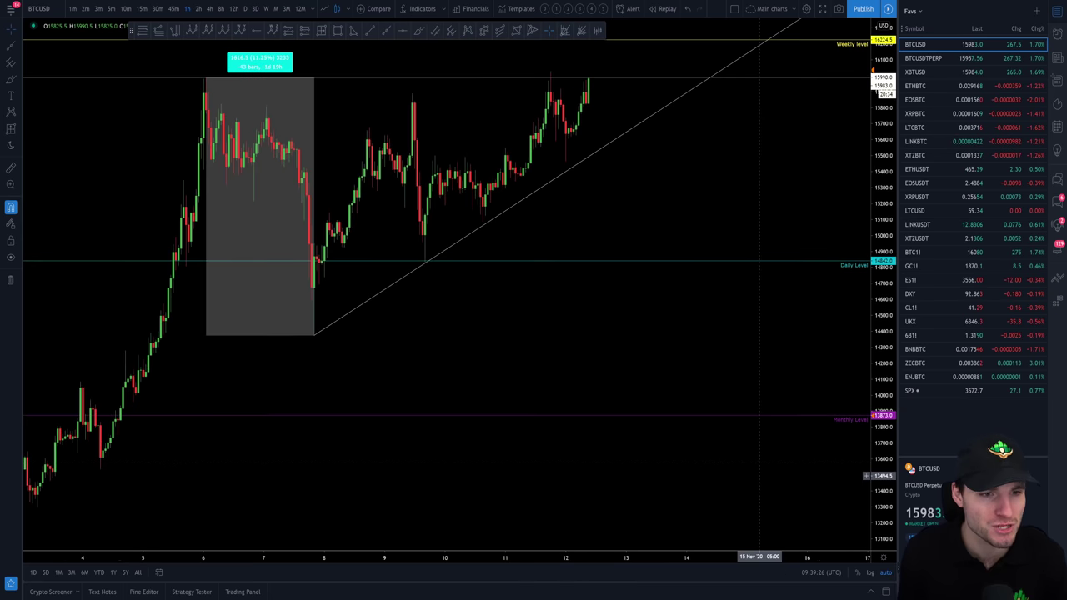
scroll(875, 250, "up", 1)
left_click_drag(877, 214, 877, 237)
left_click_drag(709, 240, 811, 346)
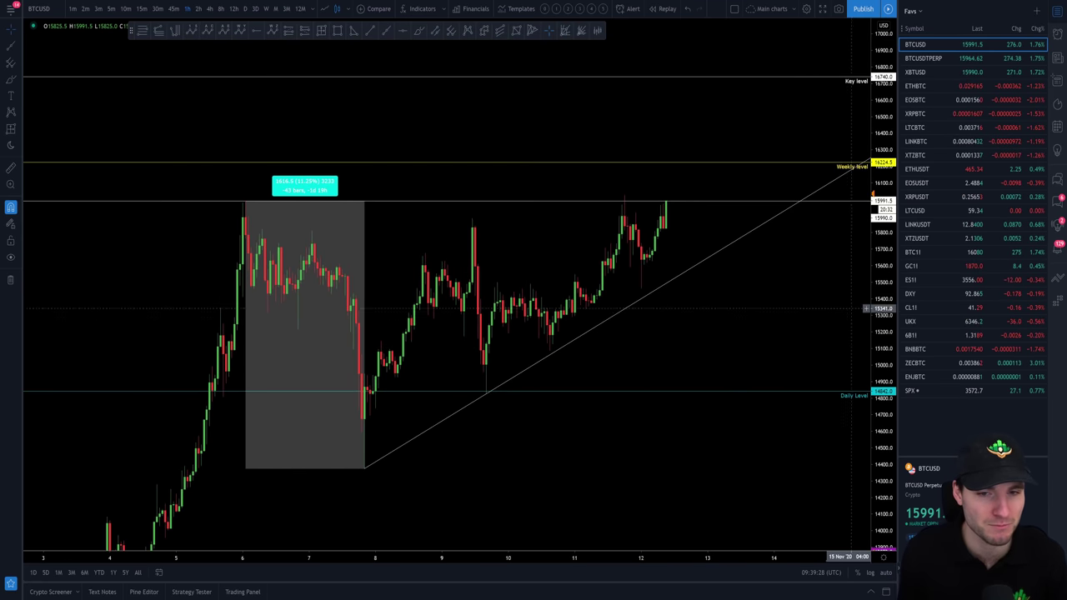
left_click_drag(881, 248, 879, 318)
left_click_drag(766, 316, 718, 363)
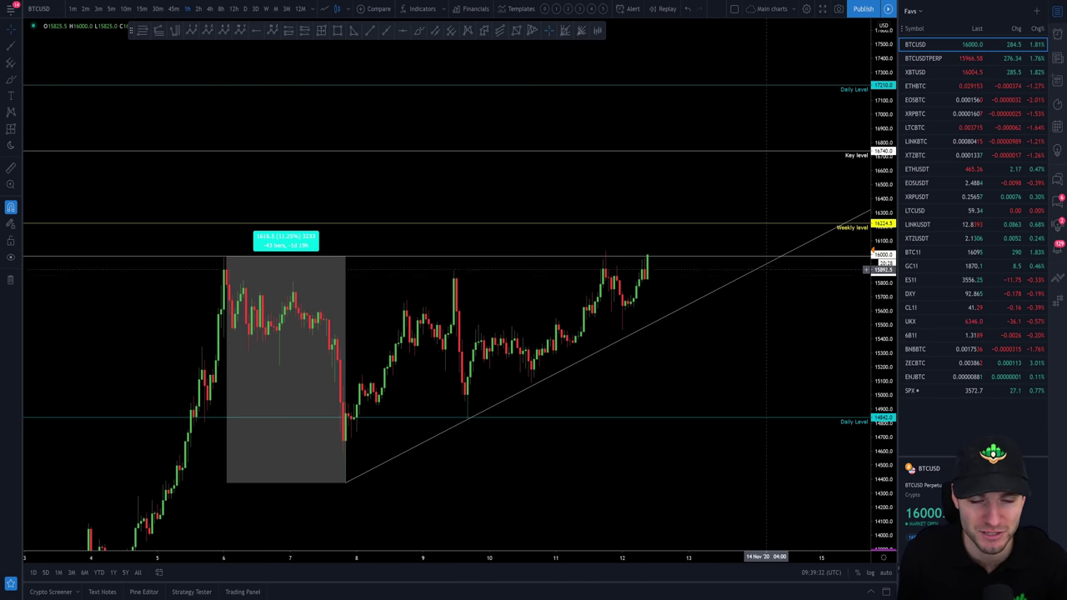
left_click_drag(740, 306, 712, 260)
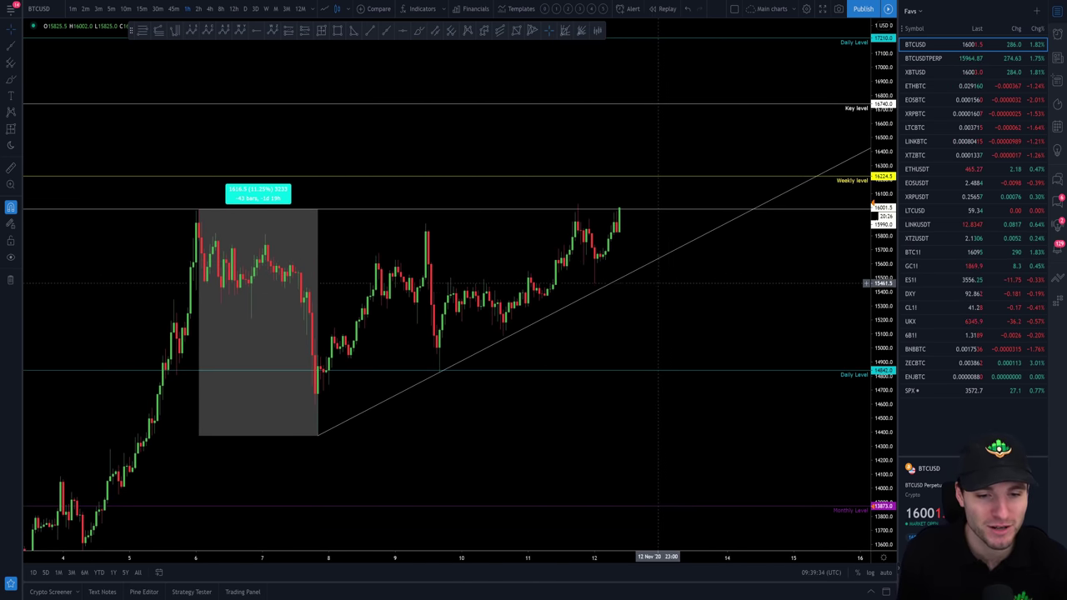
left_click_drag(700, 340, 719, 356)
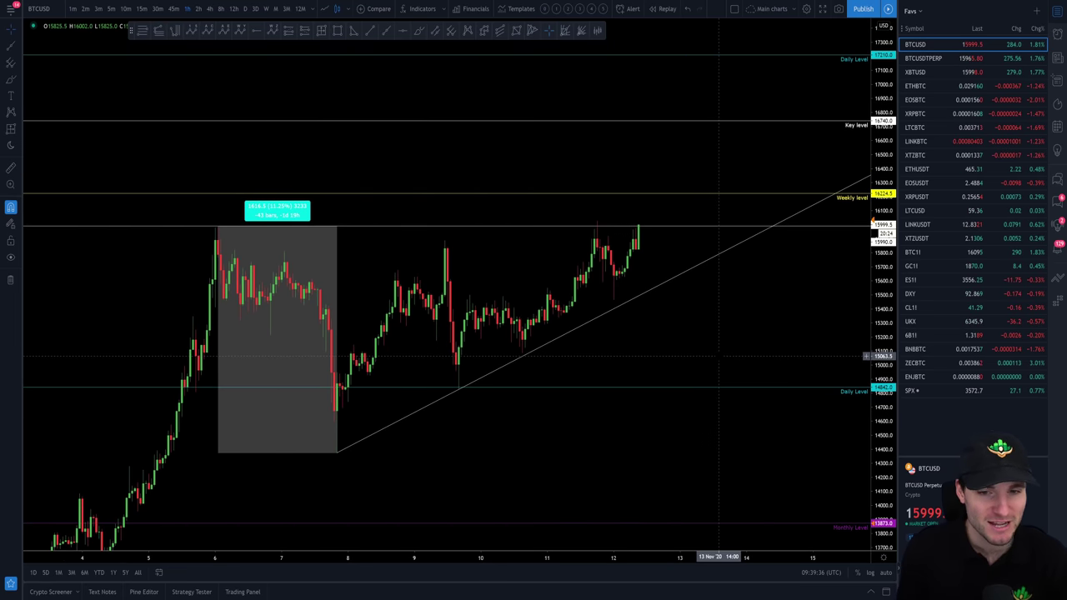
scroll(718, 356, "up", 2)
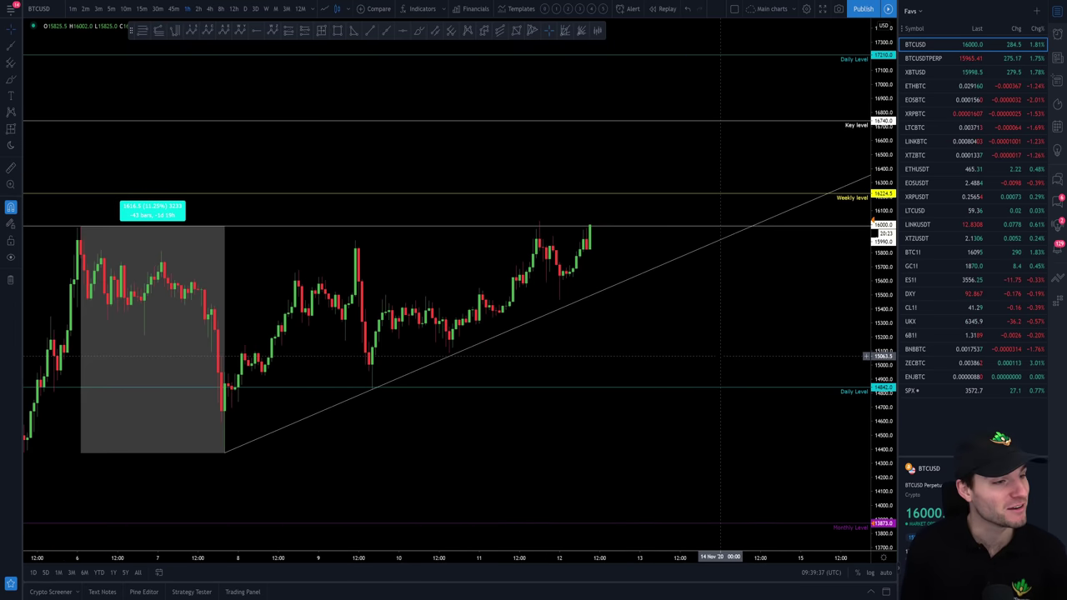
left_click(887, 573)
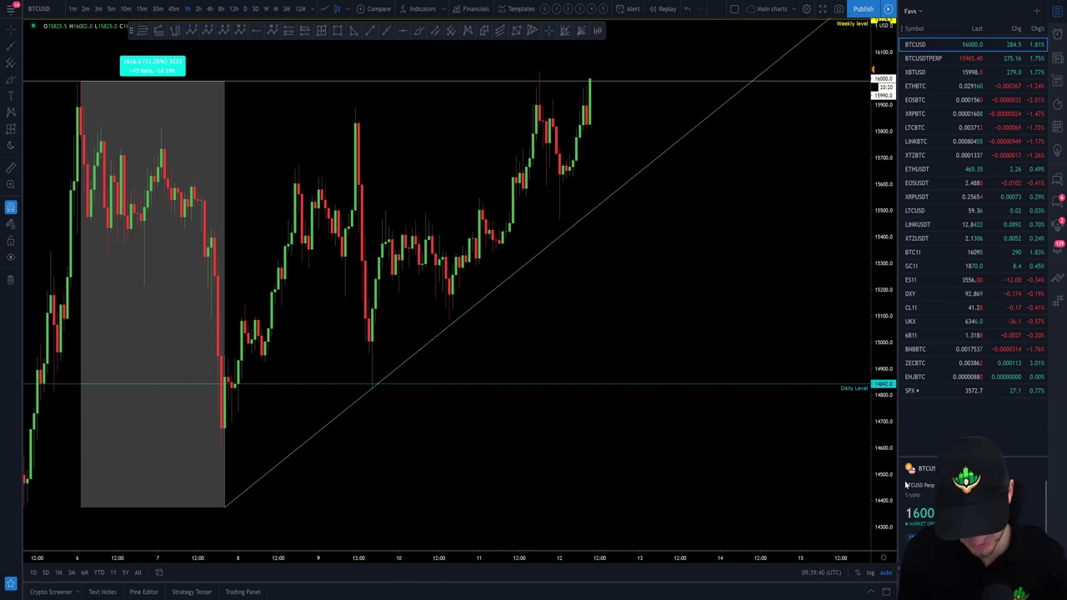
left_click_drag(891, 156, 885, 173)
left_click_drag(734, 218, 741, 270)
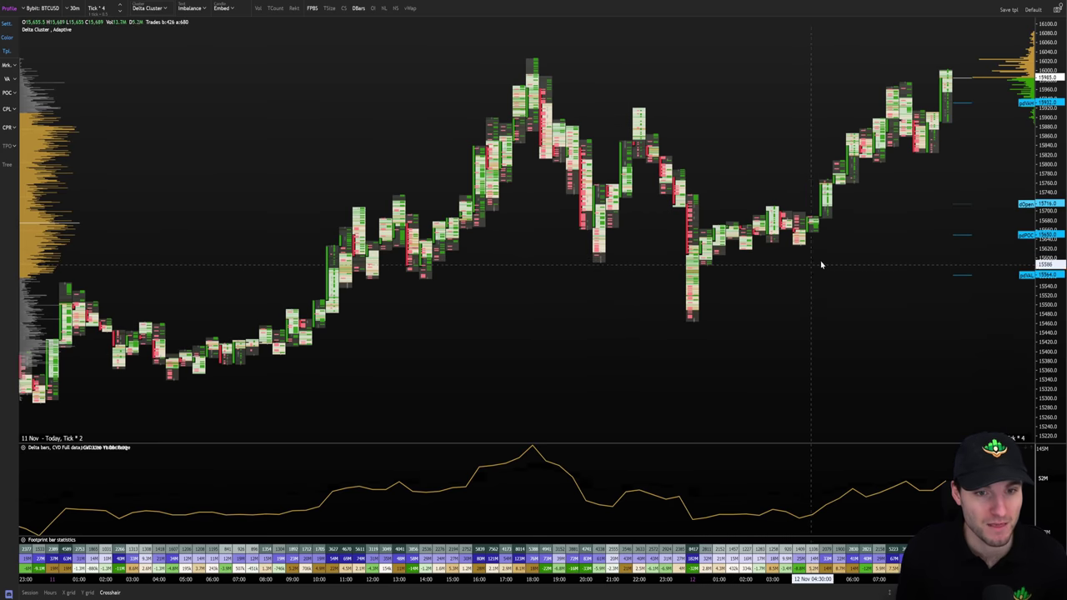
Switch to the Bybit BTCUSD footprint chart and inspect the delta clusters of the latest 30-minute bar
scroll(821, 264, "up", 10)
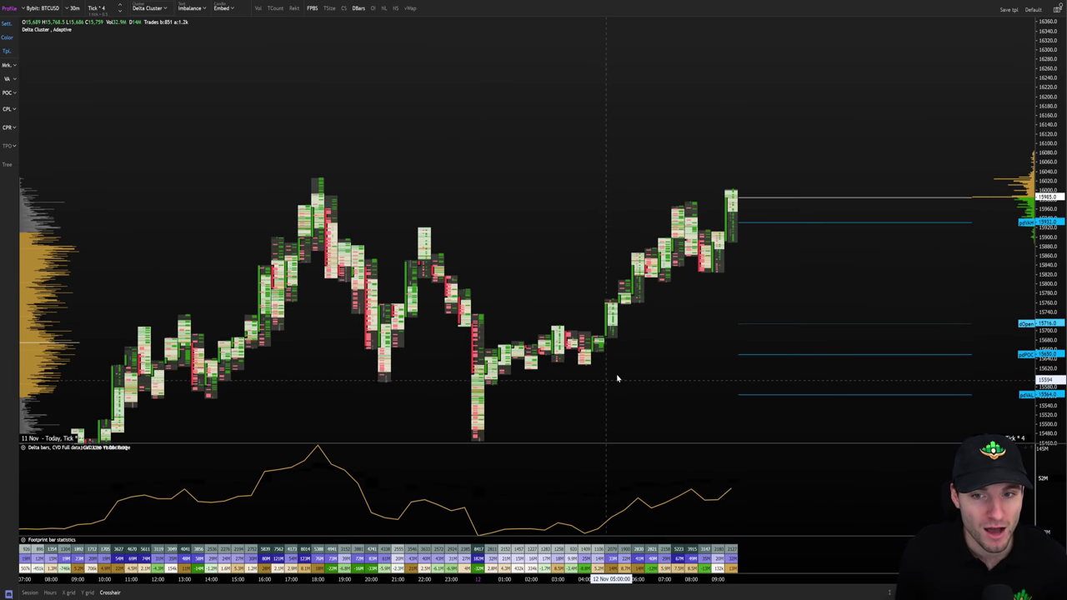
scroll(697, 313, "up", 10)
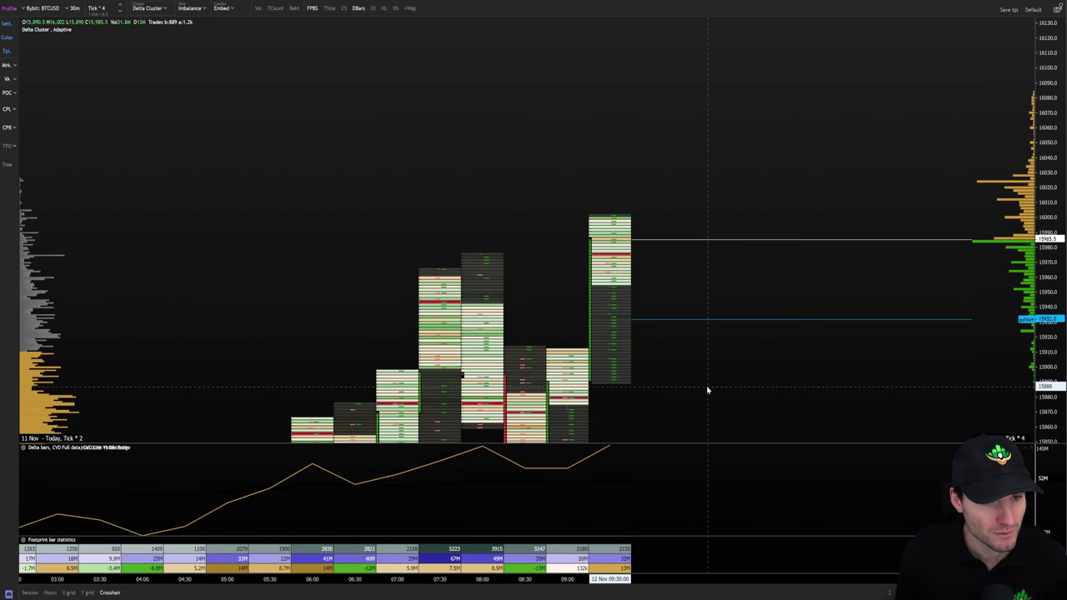
scroll(831, 366, "up", 5)
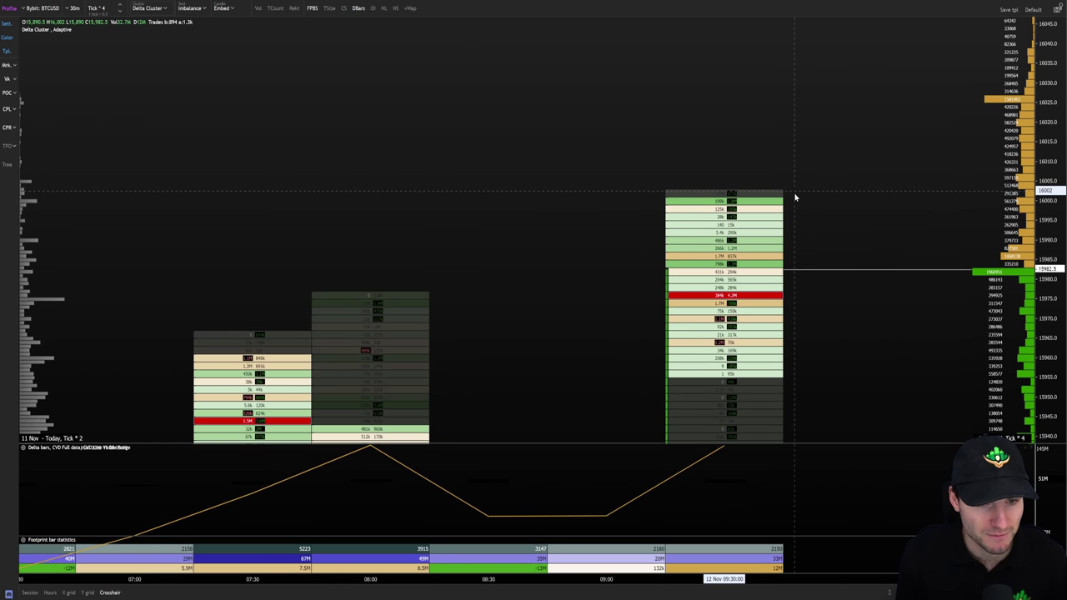
left_click_drag(832, 345, 791, 305)
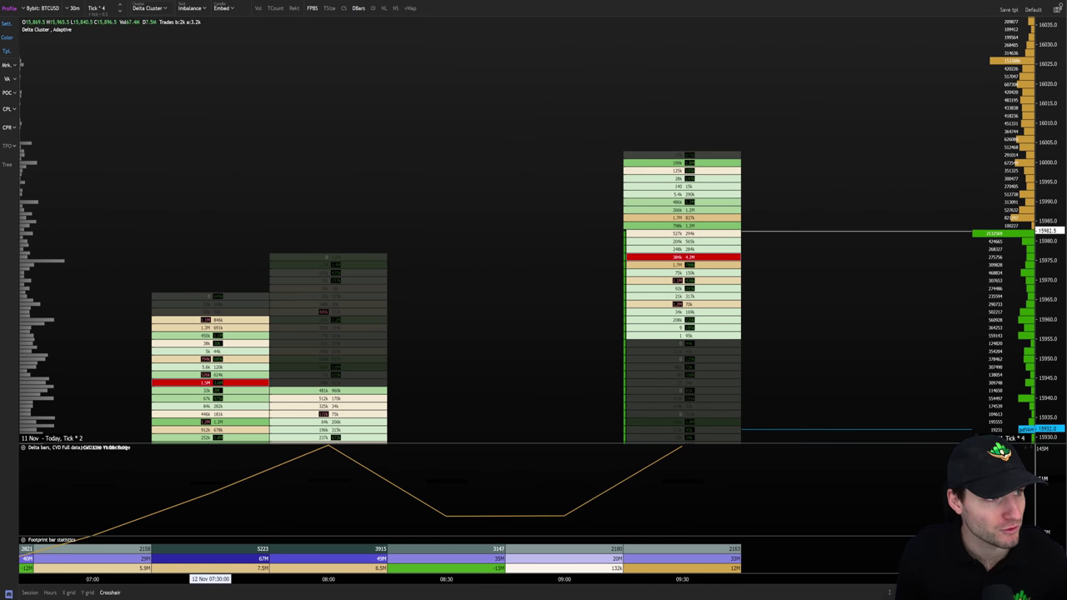
Check the bitcoin channel in Discord, and view BTCUSD in TradingView on the 5-minute interval with automatic price scaling
left_click(265, 2)
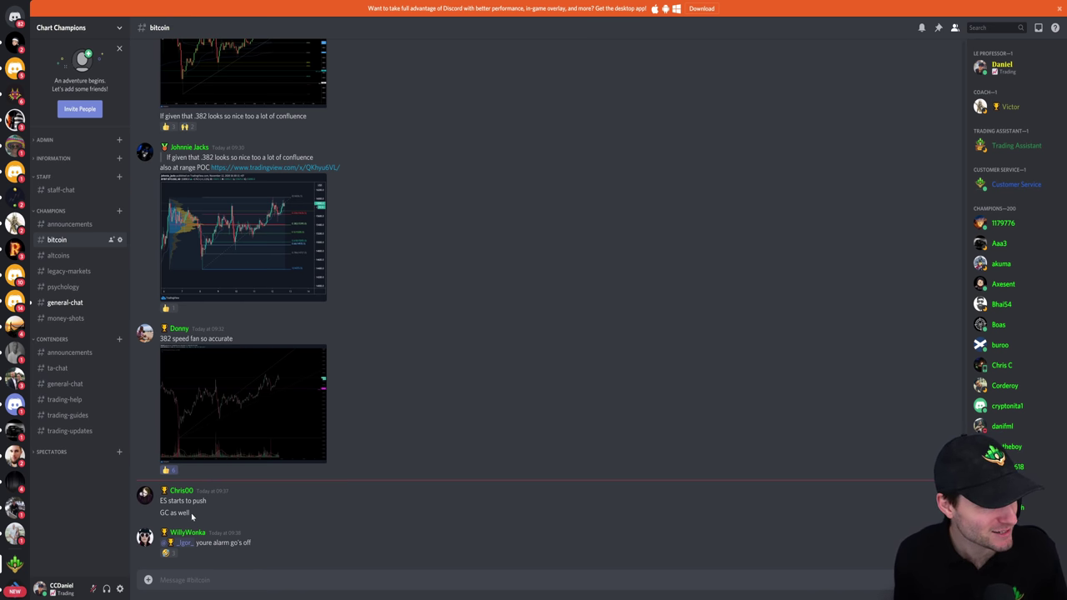
key("alt+Tab")
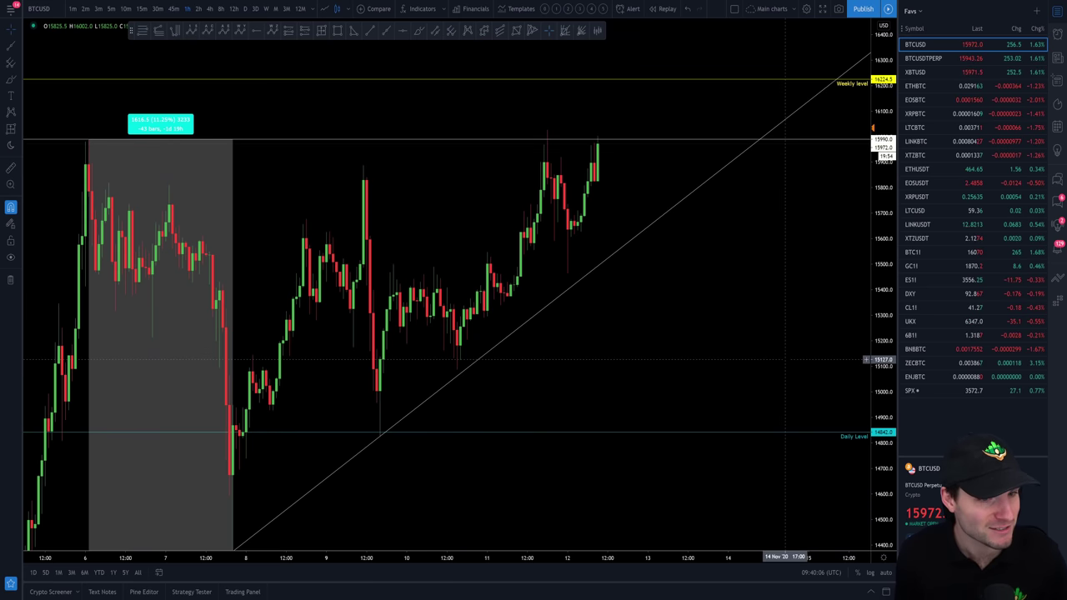
left_click(111, 8)
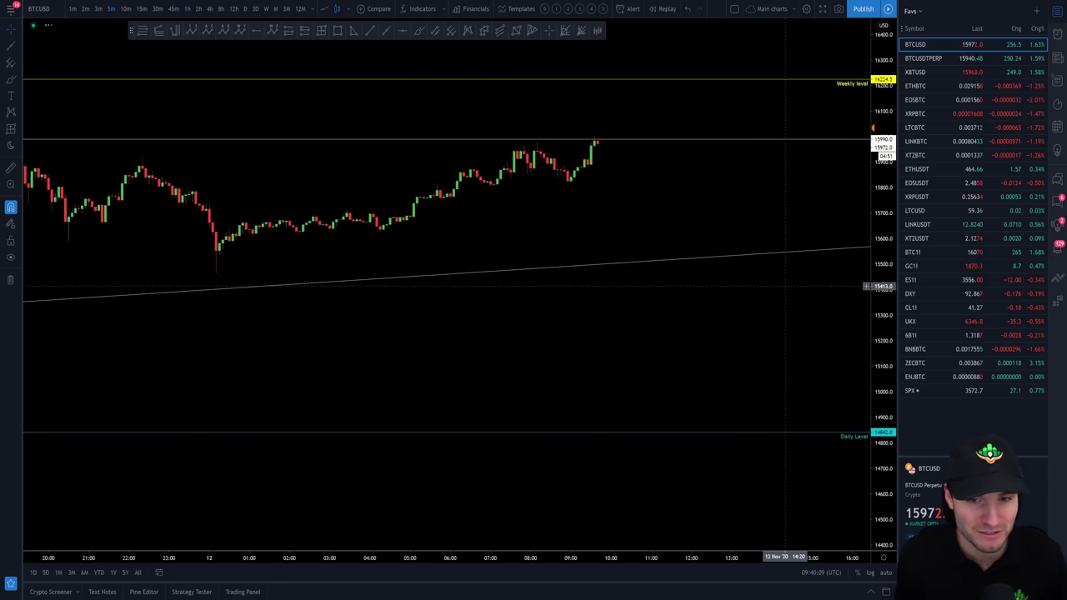
left_click(885, 572)
View the shared 382 speed fan chart image in Discord's bitcoin channel, and return to the TradingView chart
key("alt+Tab")
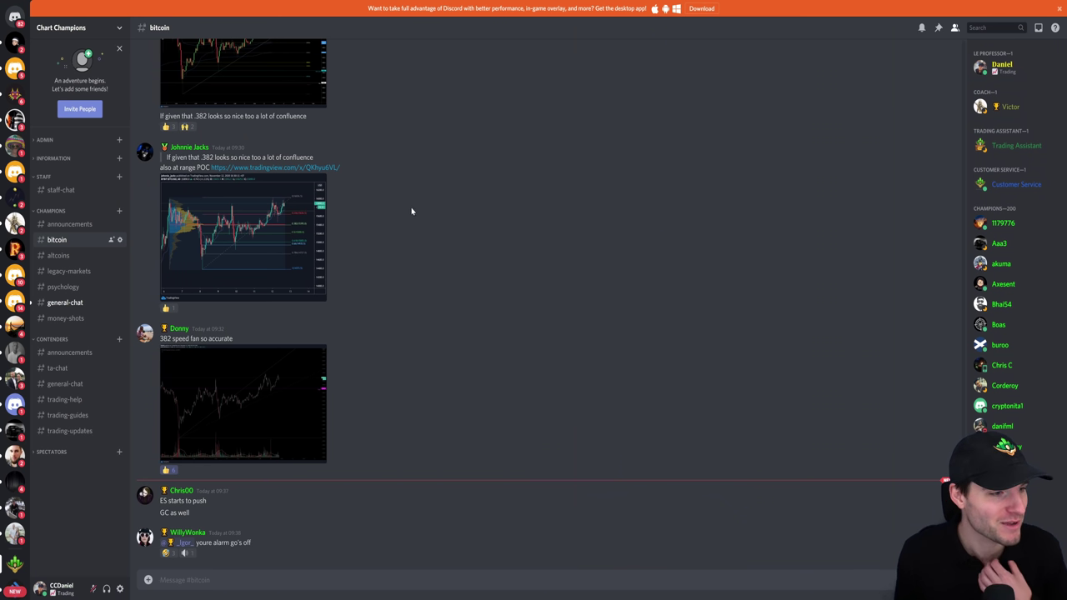
left_click(263, 405)
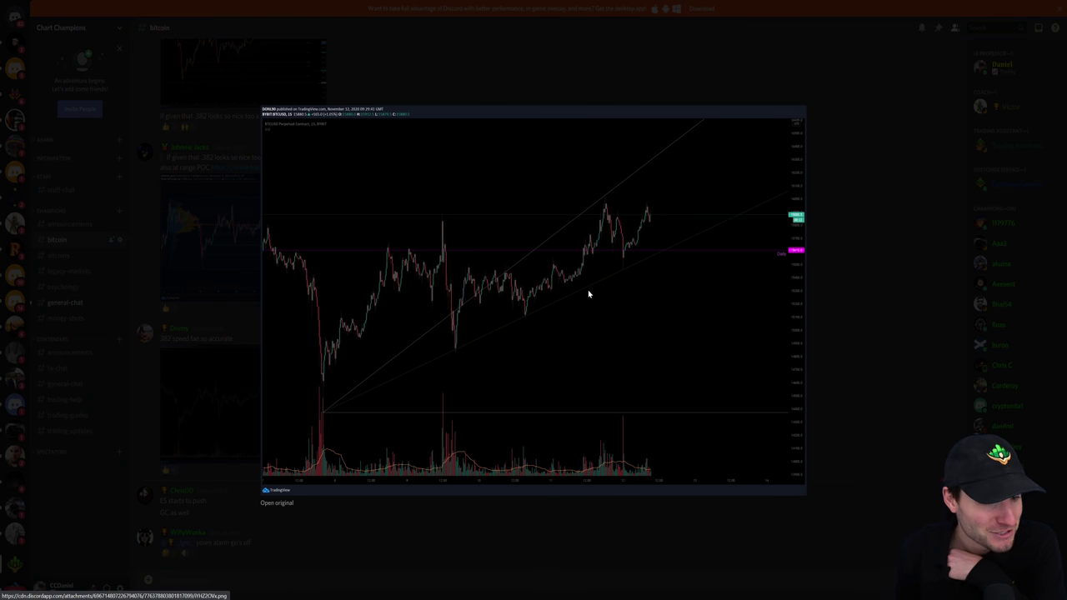
left_click(863, 288)
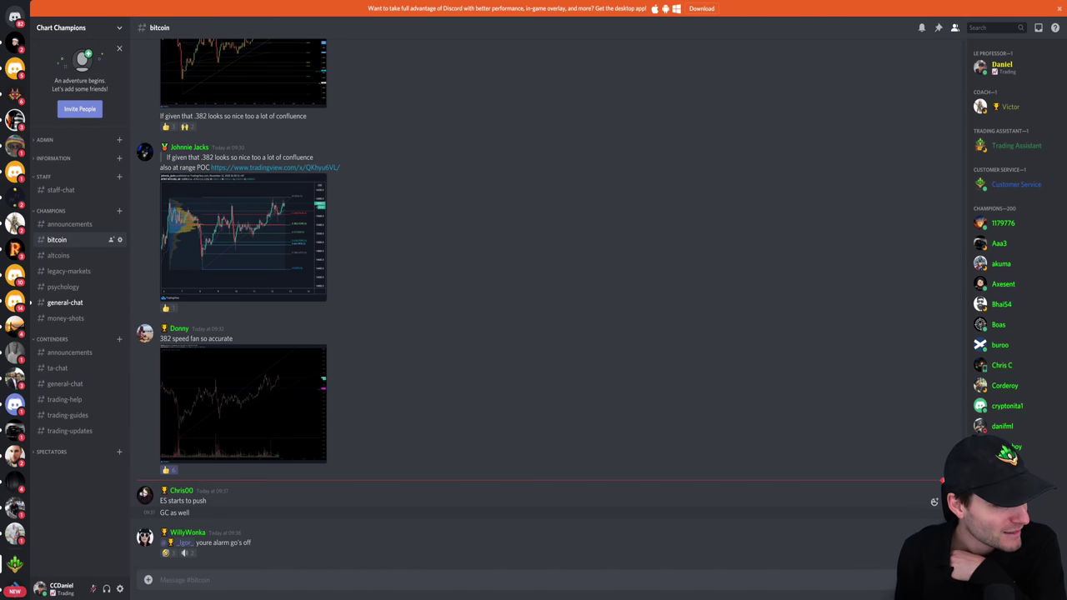
left_click(265, 2)
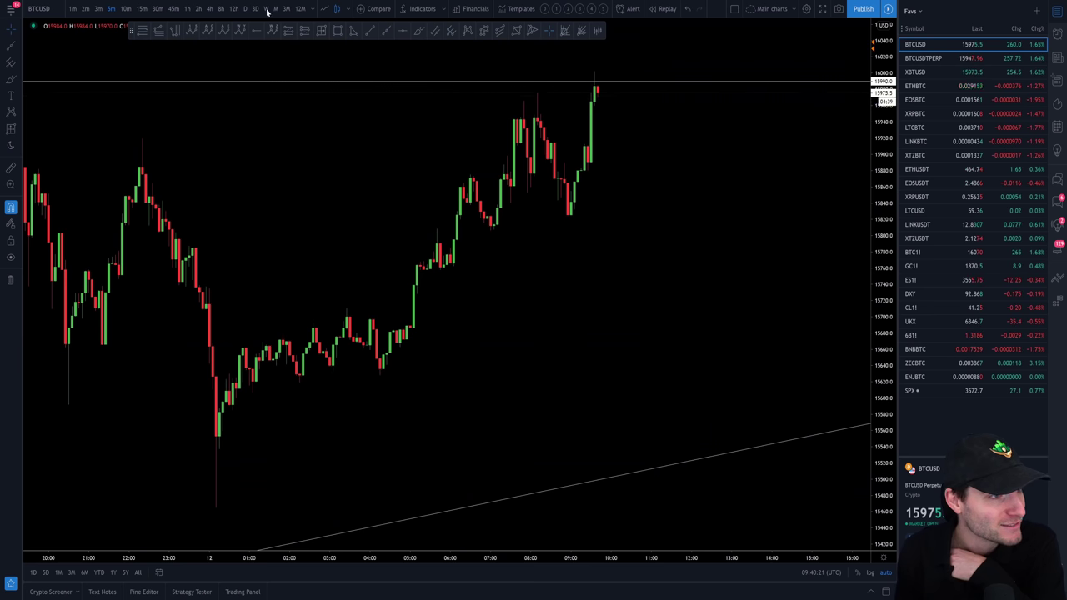
Inspect the recent 5-minute push in gold futures (GC1!) and compare it with BTCUSD
left_click(940, 268)
scroll(617, 409, "up", 3)
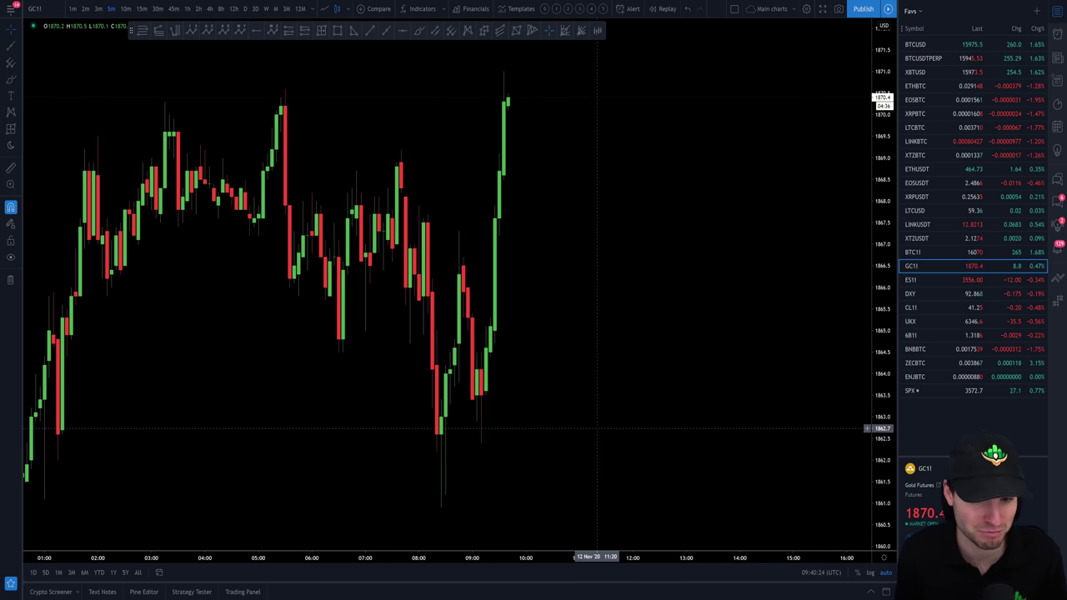
scroll(666, 391, "up", 2)
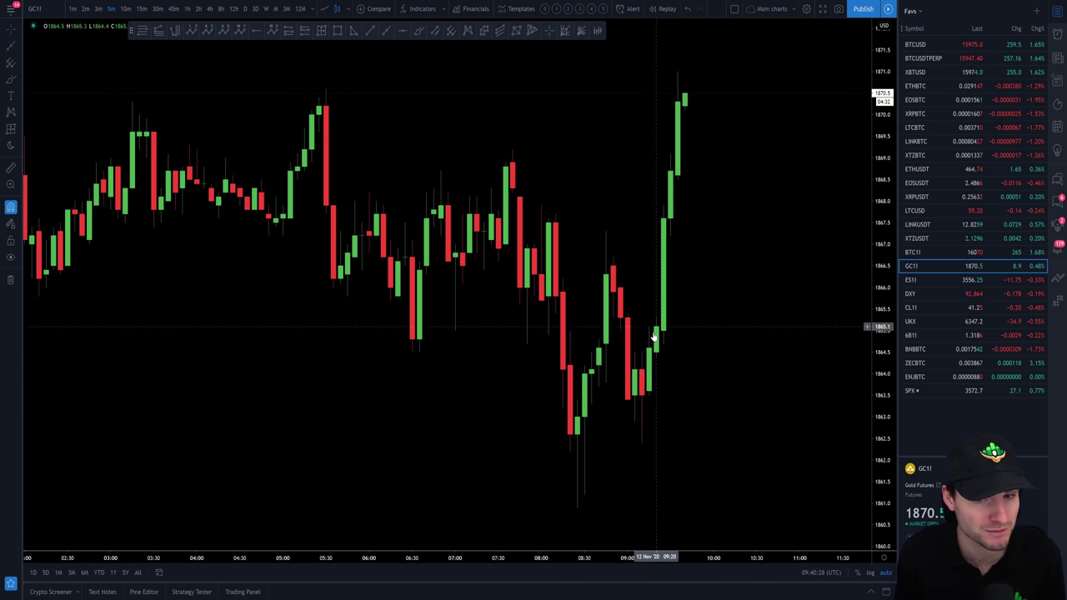
left_click(916, 44)
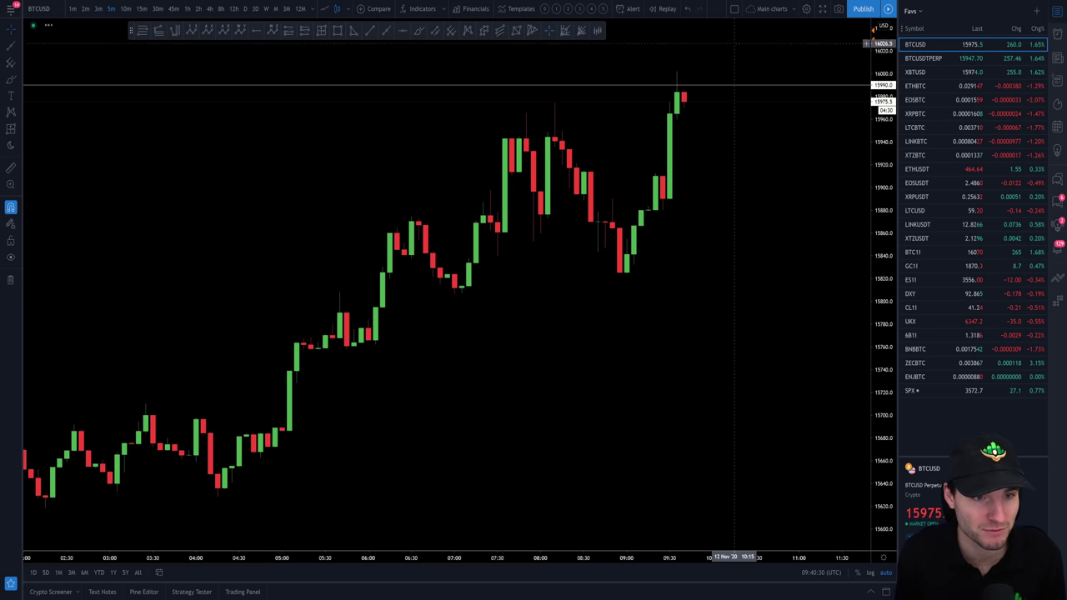
Inspect the recent 5-minute candles of S&P 500 futures (ES1!) and compare them with BTCUSD
left_click(932, 280)
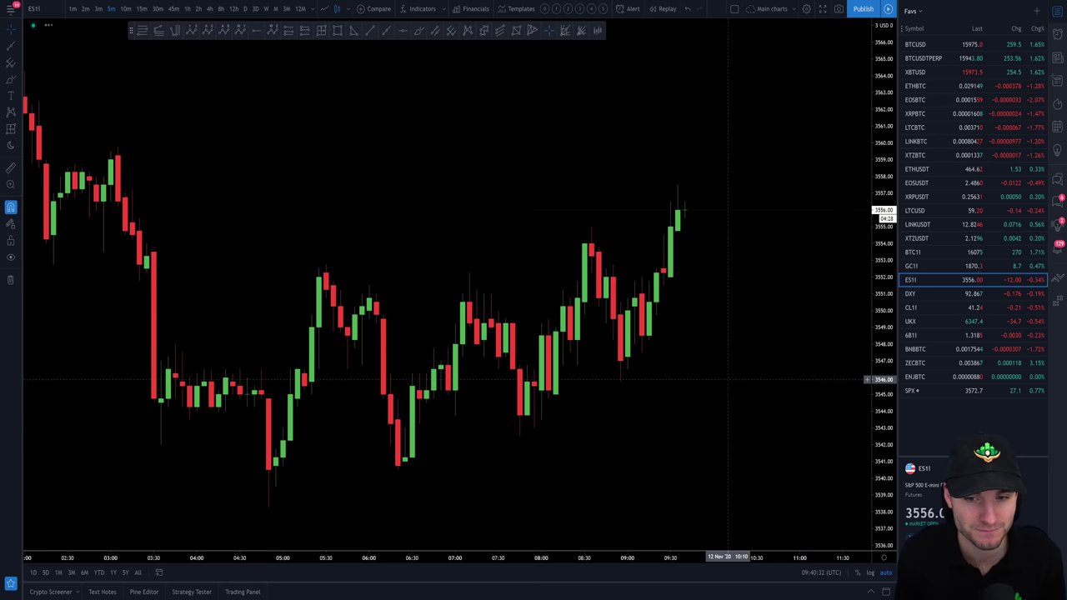
scroll(613, 408, "up", 1)
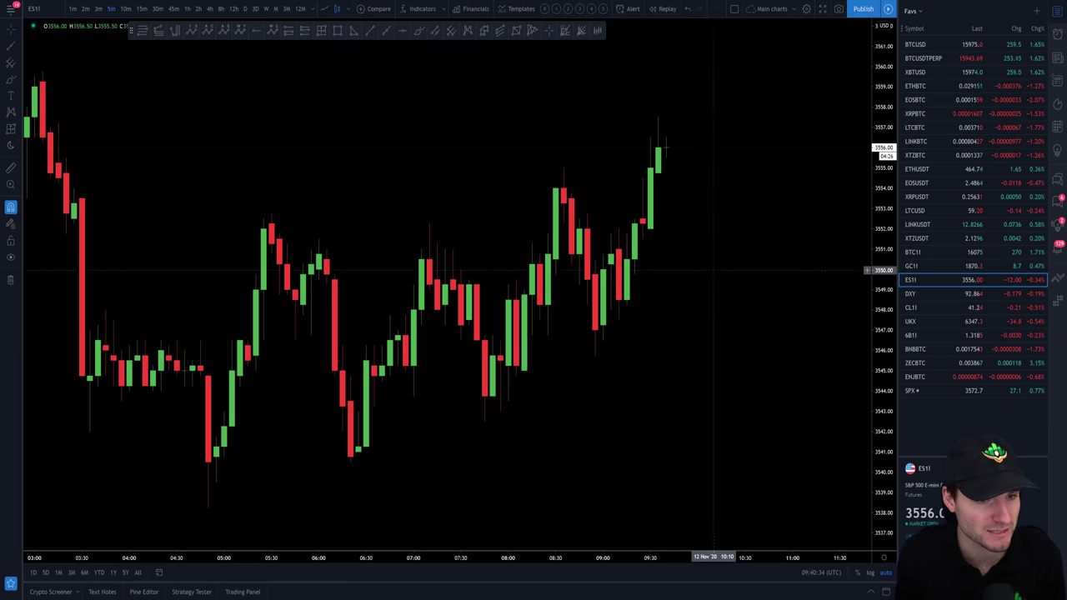
scroll(696, 160, "up", 2)
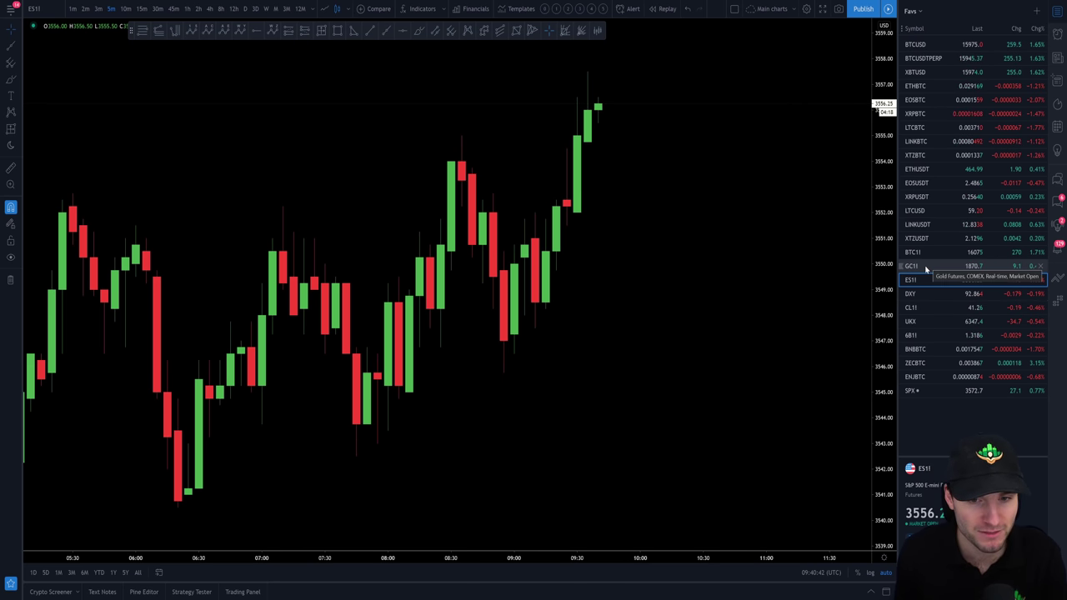
left_click(931, 44)
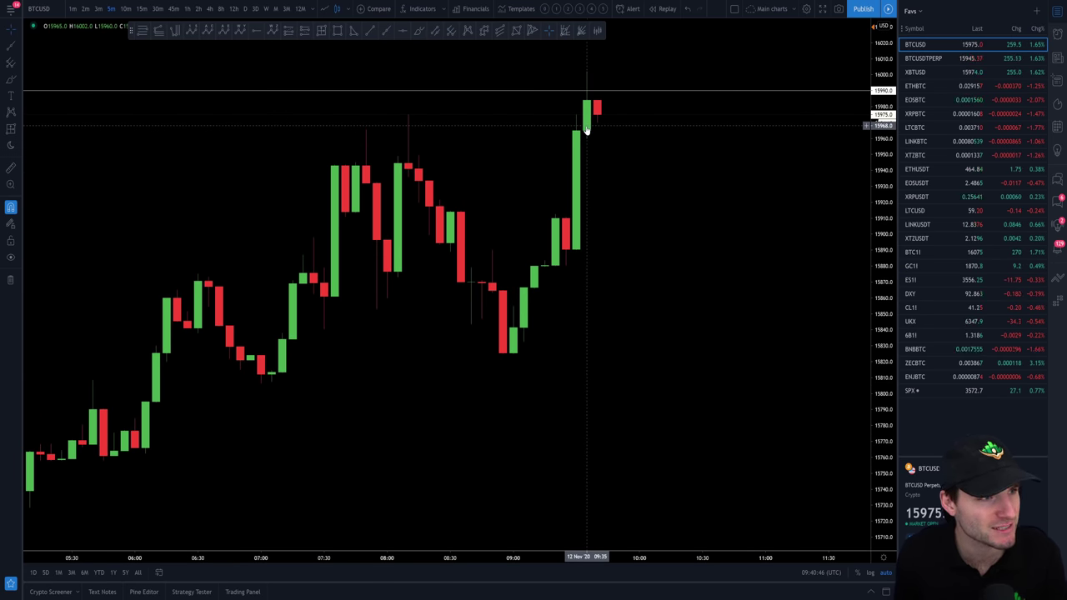
Set the BTCUSD chart to the 1-hour interval and frame the rising trend line beneath the 15990 resistance
left_click(186, 8)
scroll(754, 272, "down", 5)
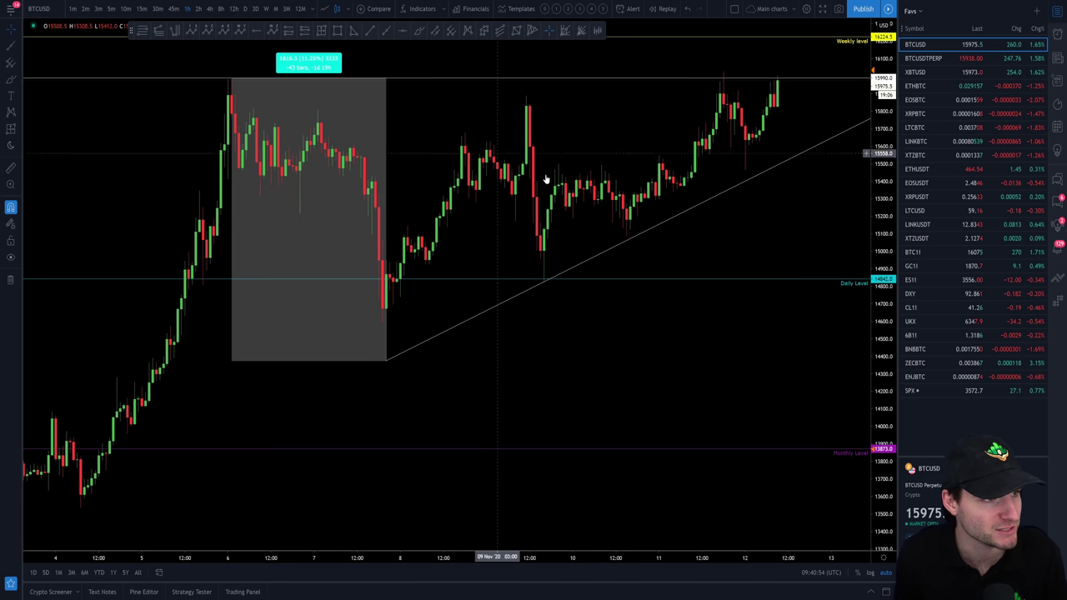
left_click_drag(866, 162, 716, 307)
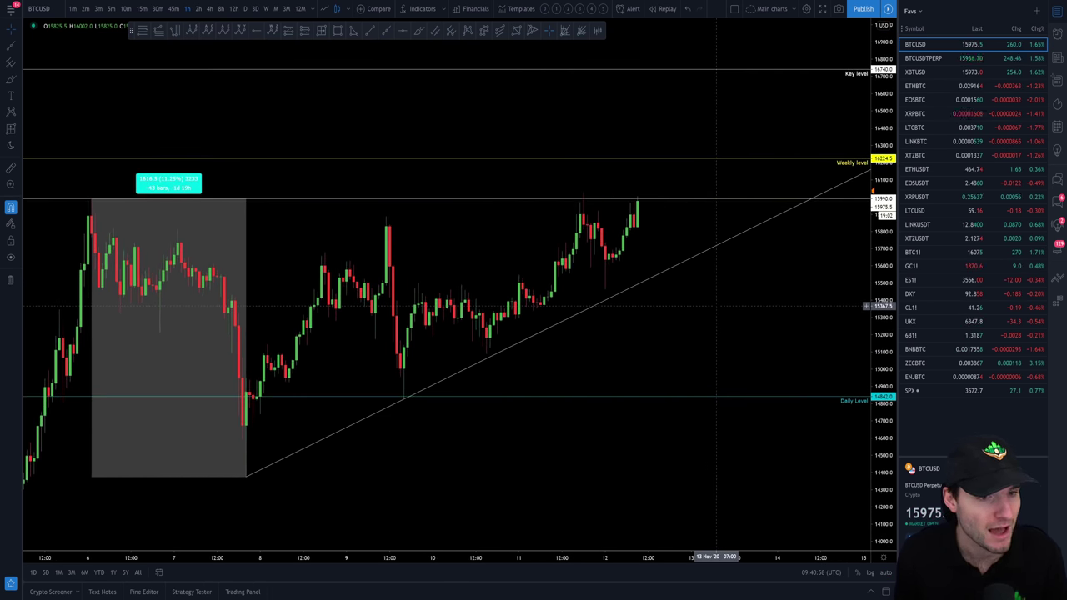
scroll(716, 307, "up", 2)
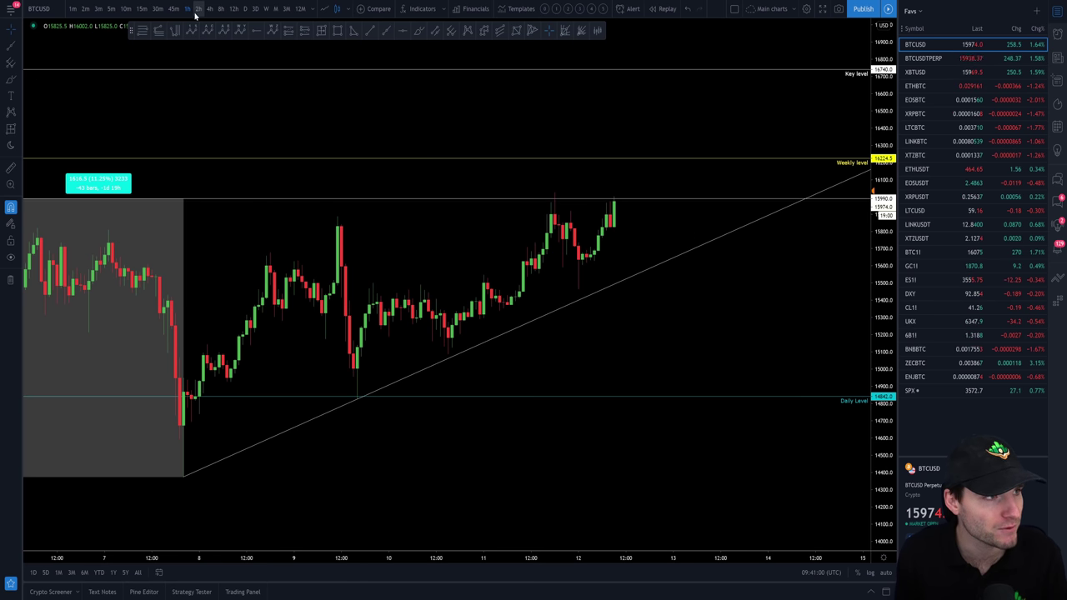
scroll(819, 293, "down", 1)
scroll(820, 293, "up", 1)
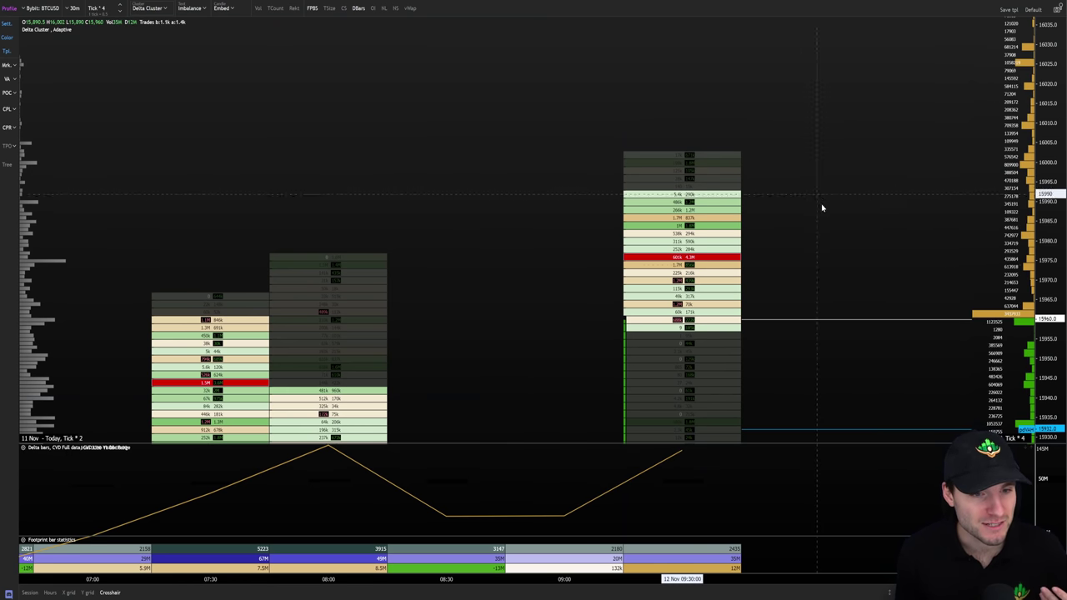
Examine the order flow inside the 09:30 bar on the Bybit BTCUSD 30-minute footprint chart
left_click_drag(773, 343, 704, 309)
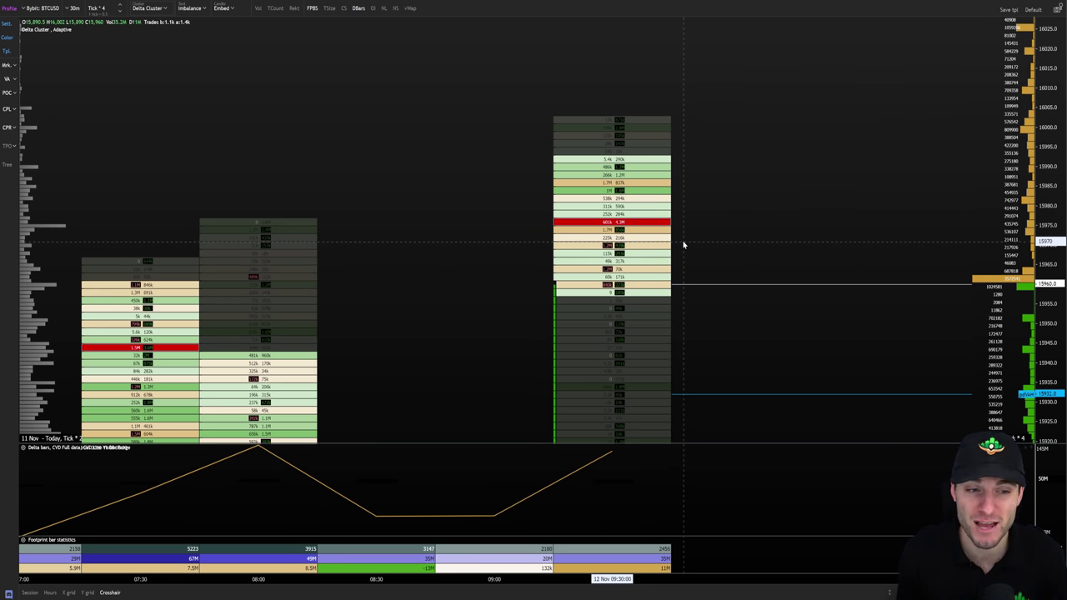
scroll(684, 244, "up", 1)
left_click_drag(756, 238, 654, 258)
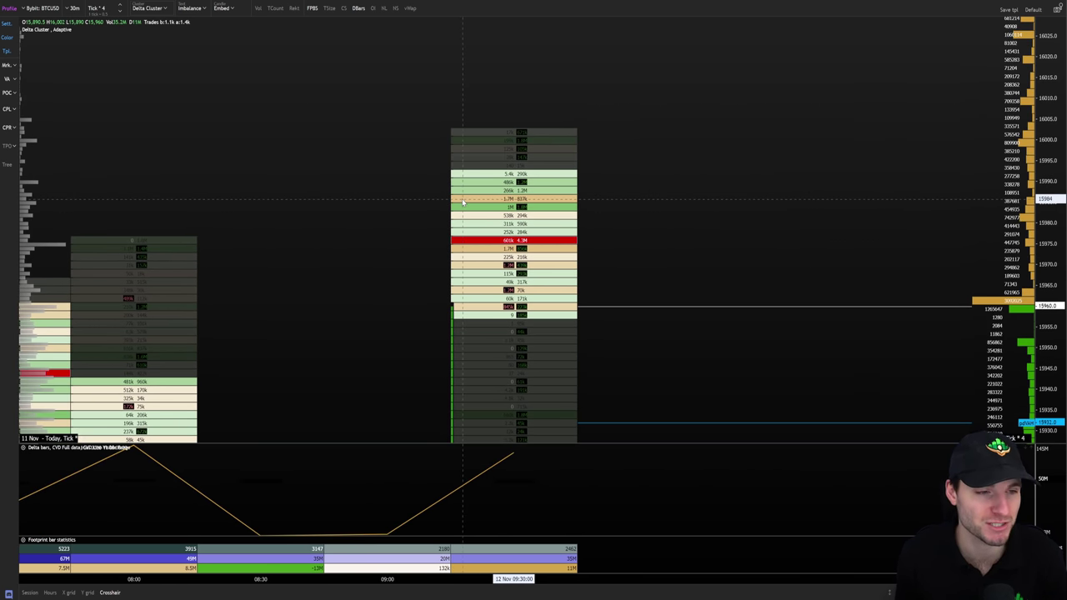
scroll(604, 288, "up", 1)
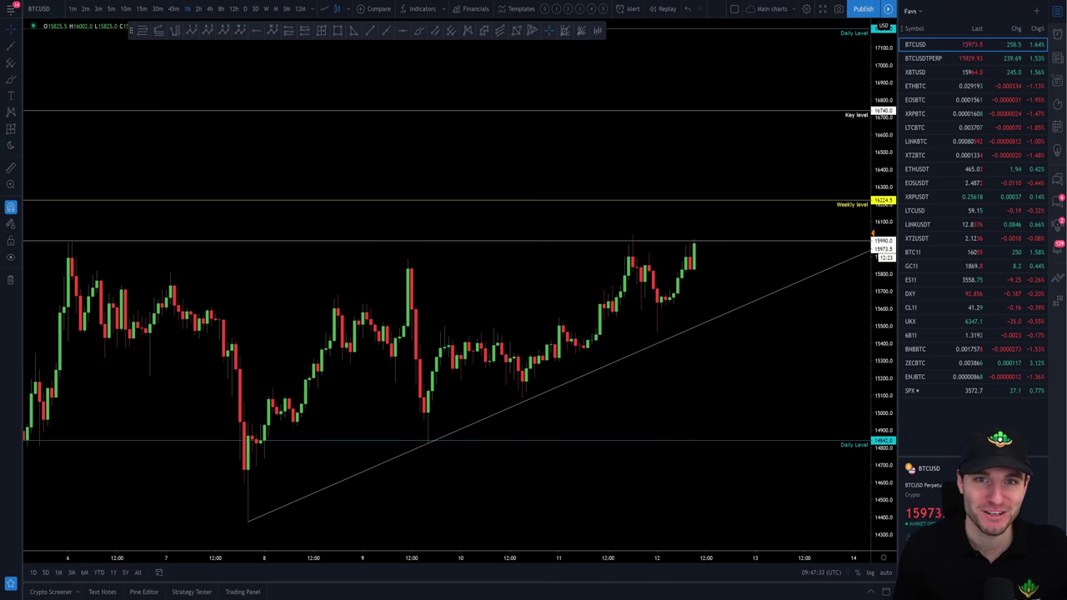
Switch to Discord and view the enlarged open interest and 24-hour futures volume chart by exchange from the announcements channel
left_click_drag(791, 402, 810, 388)
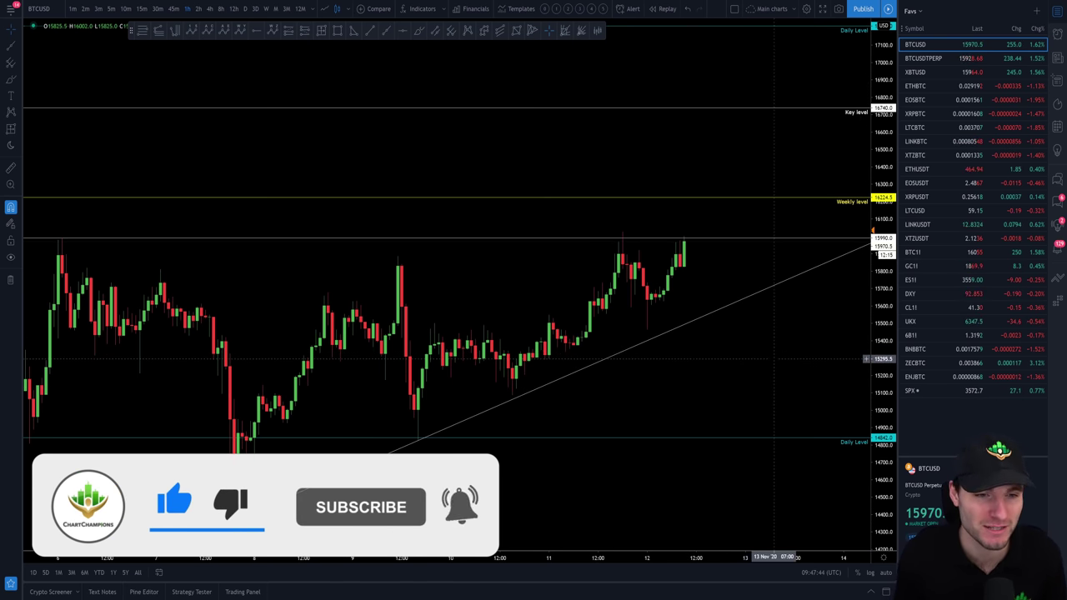
left_click_drag(762, 364, 759, 364)
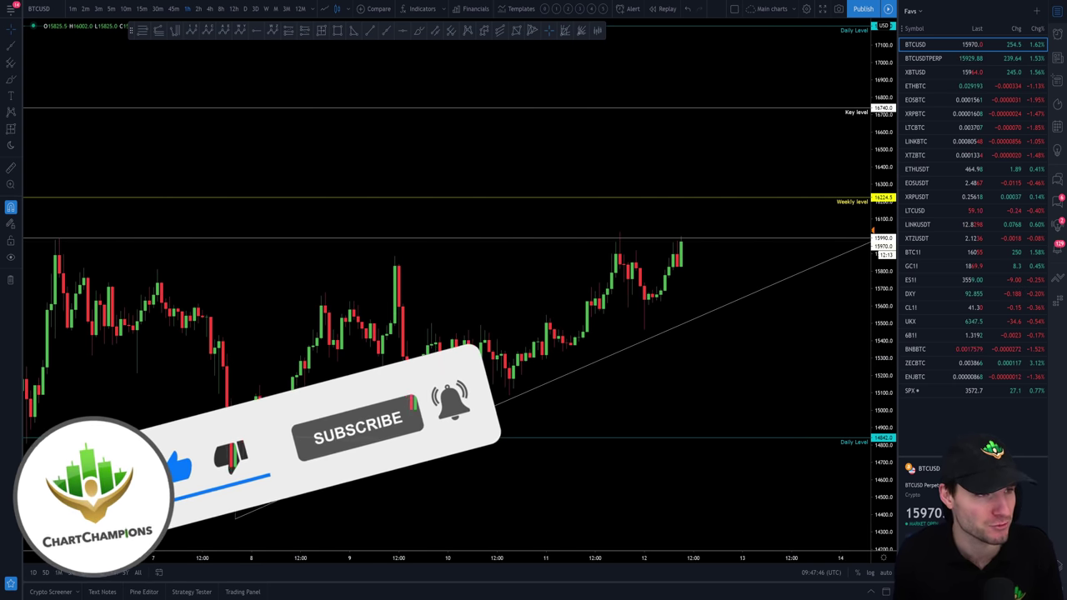
key("ctrl+Tab")
left_click(248, 343)
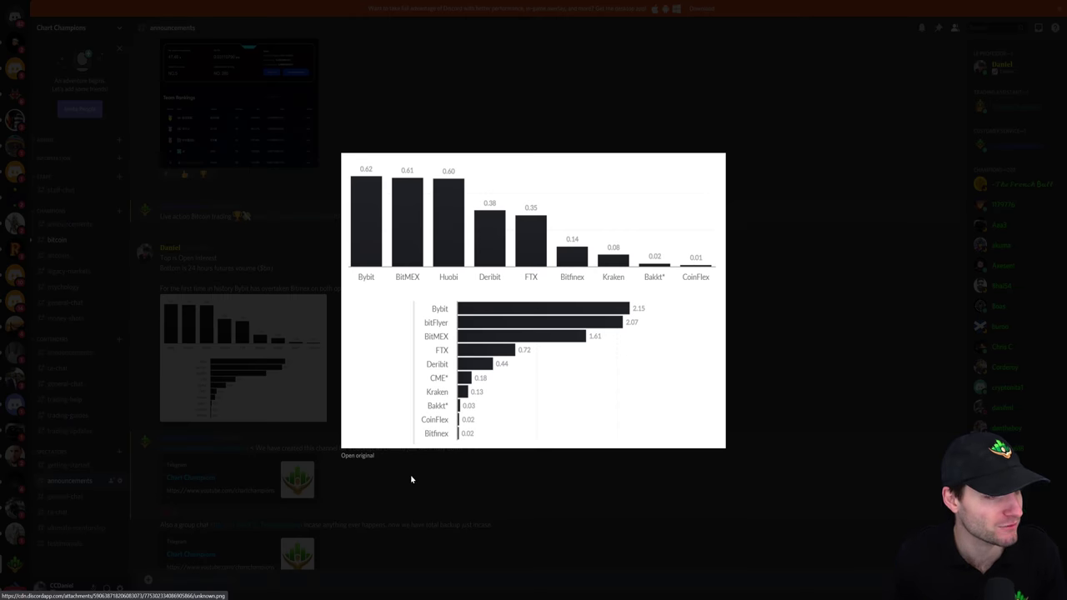
left_click(355, 457)
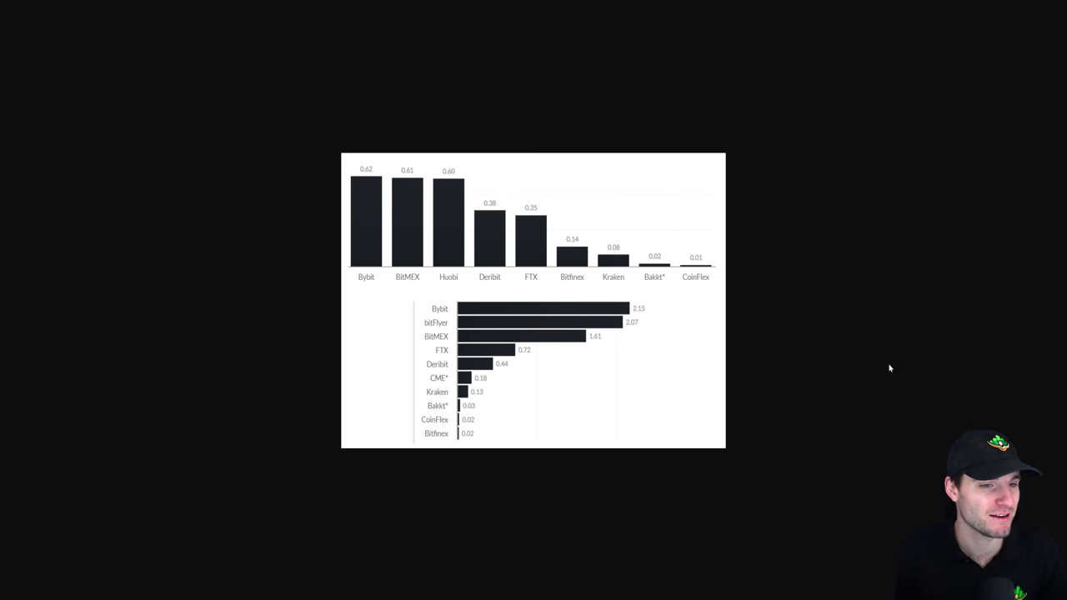
key("alt+Tab")
left_click(223, 226)
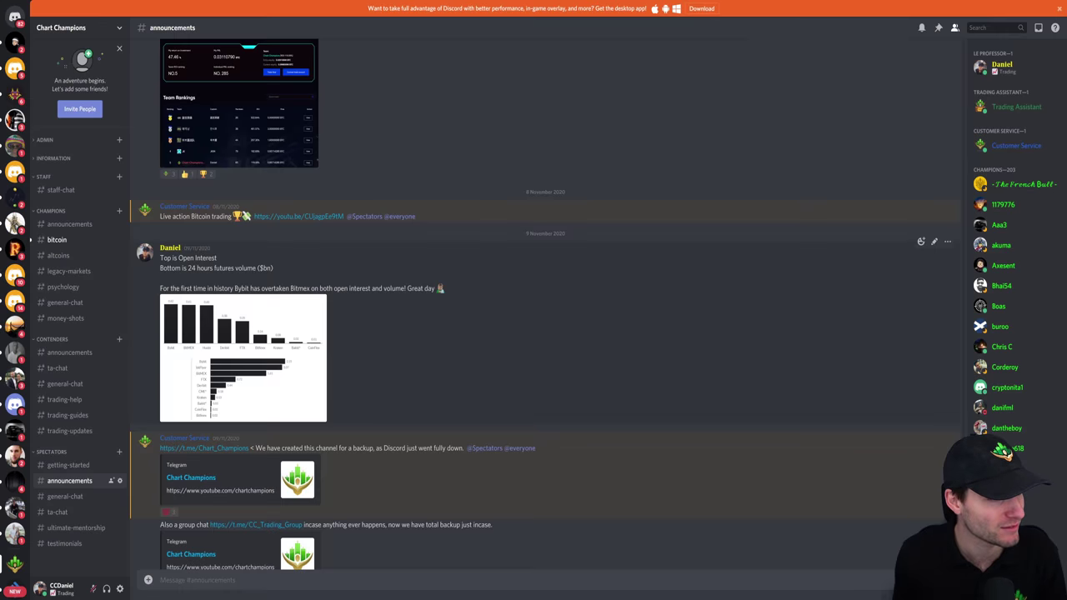
Return to the BTCUSD hourly chart and examine the 15990 resistance against the weekly, key and 17210 daily levels above
key("ctrl+Tab")
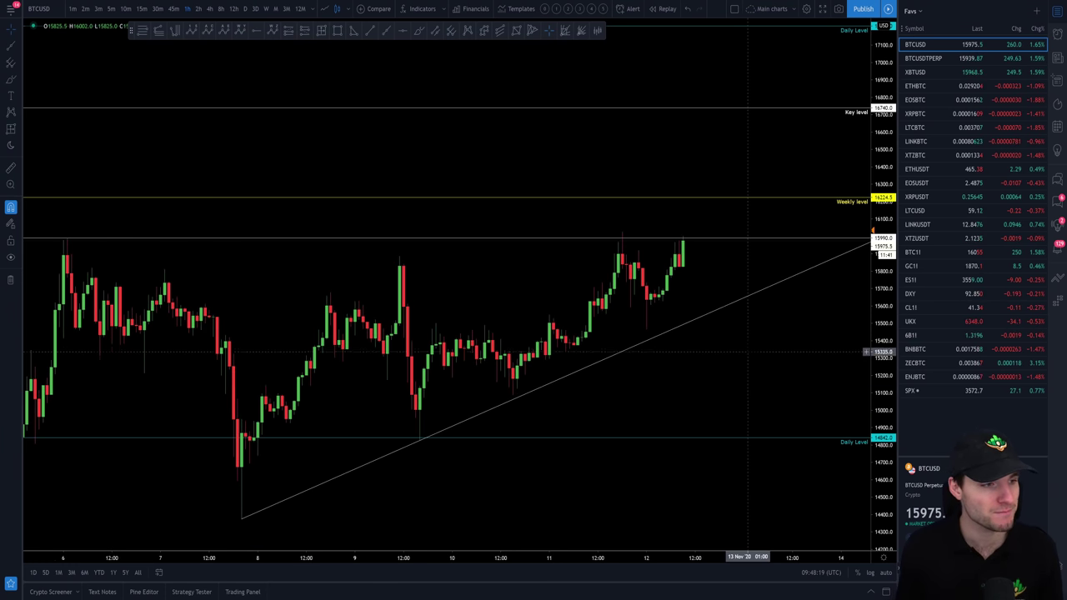
scroll(323, 377, "down", 3)
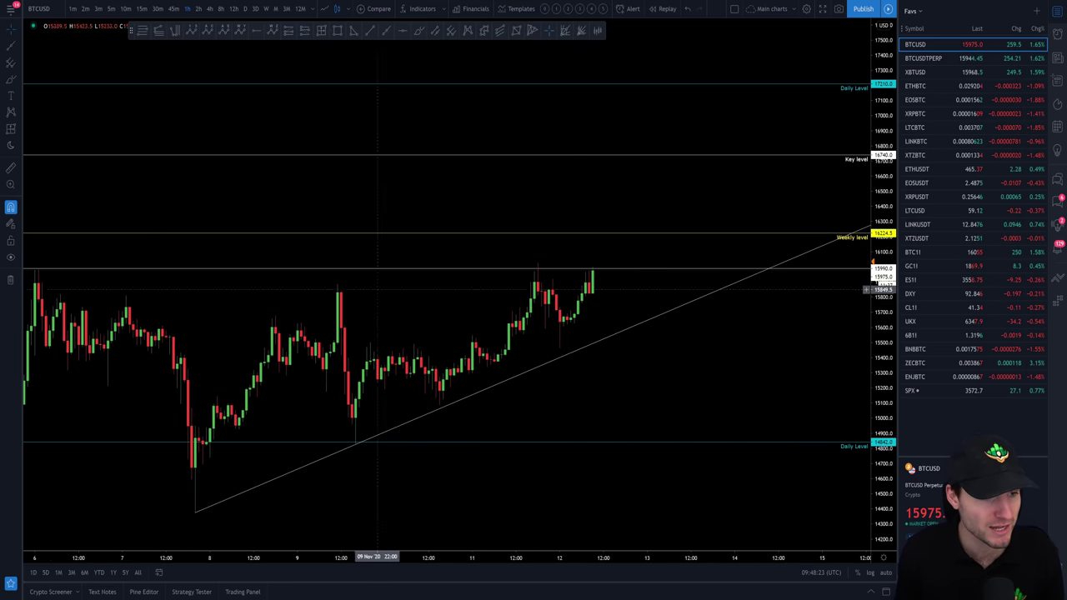
left_click_drag(691, 381, 786, 364)
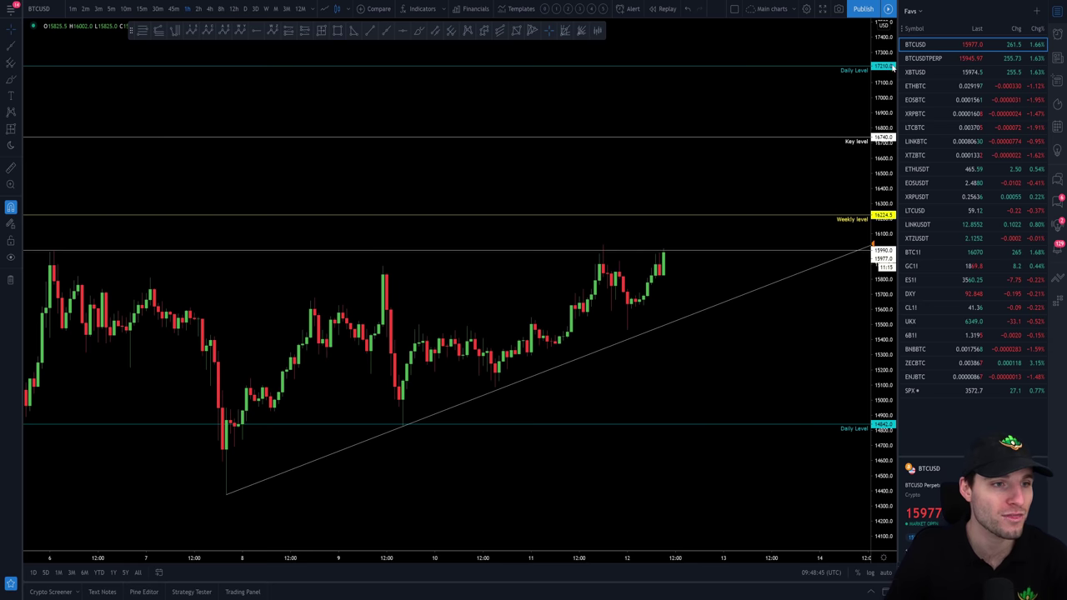
Sketch a brush path on the BTCUSD chart from below 15990 up towards the 16224.5 weekly level and undo the brush drawing
left_click(419, 31)
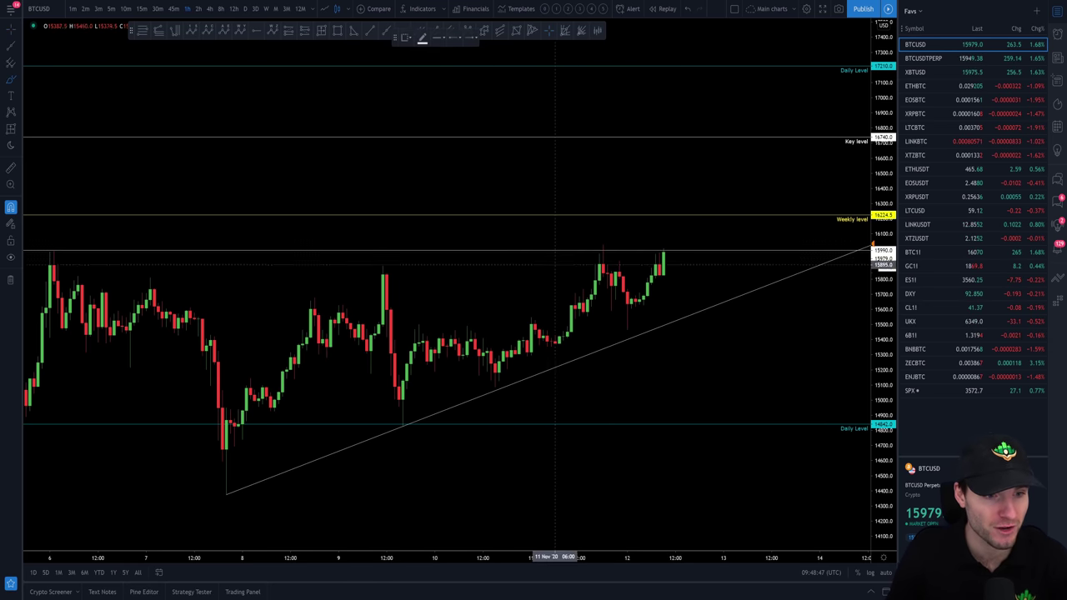
mouse_move(584, 273)
left_mouse_down()
mouse_move(608, 270)
mouse_move(627, 328)
mouse_move(660, 239)
mouse_move(684, 249)
mouse_move(694, 296)
mouse_move(743, 214)
left_mouse_up()
key("ctrl+z")
key("ctrl+z")
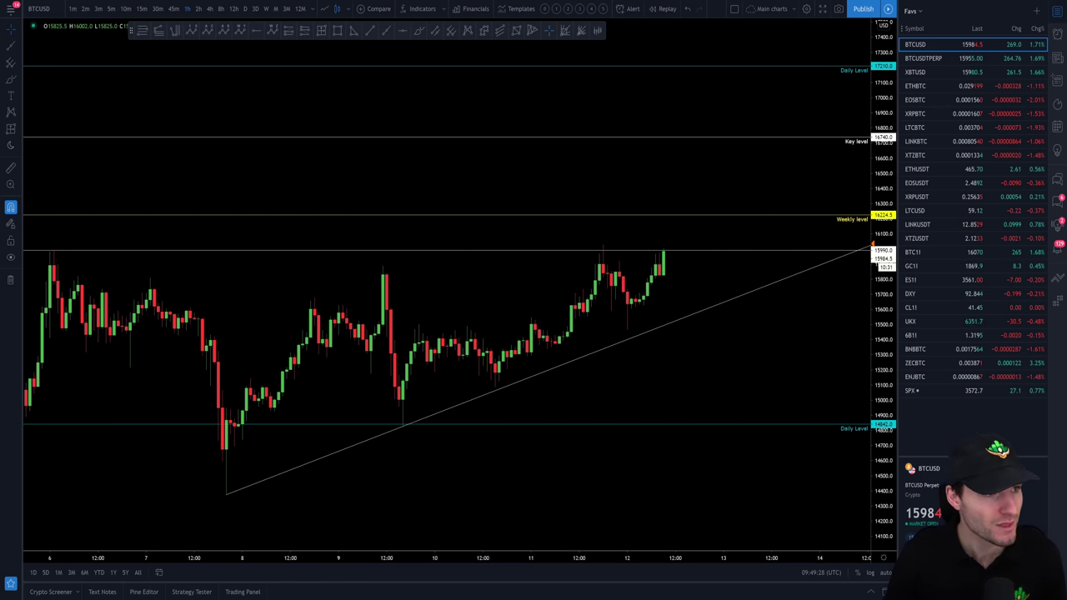
Switch to Discord and view the enlarged Team Rankings image from the trading competition, closing it when done
left_click(481, 0)
scroll(454, 369, "up", 1)
scroll(453, 367, "down", 1)
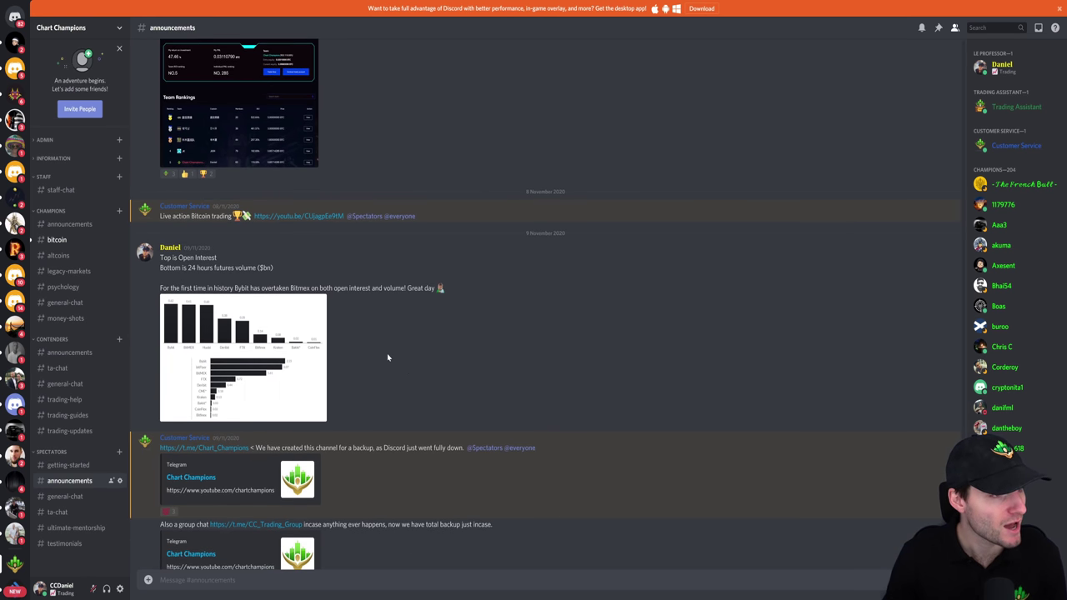
left_click(274, 110)
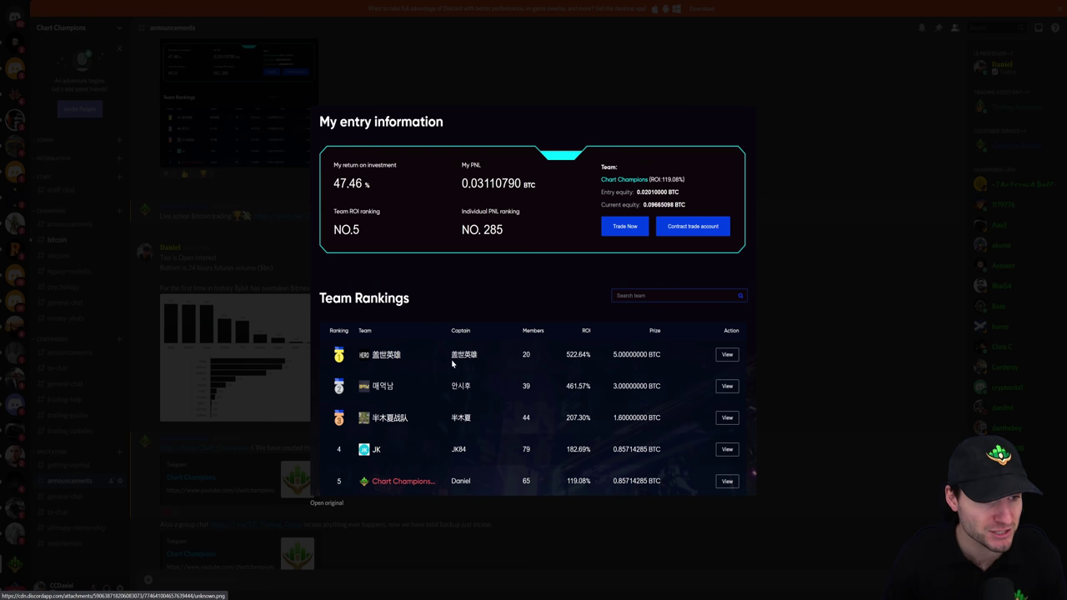
left_click(859, 464)
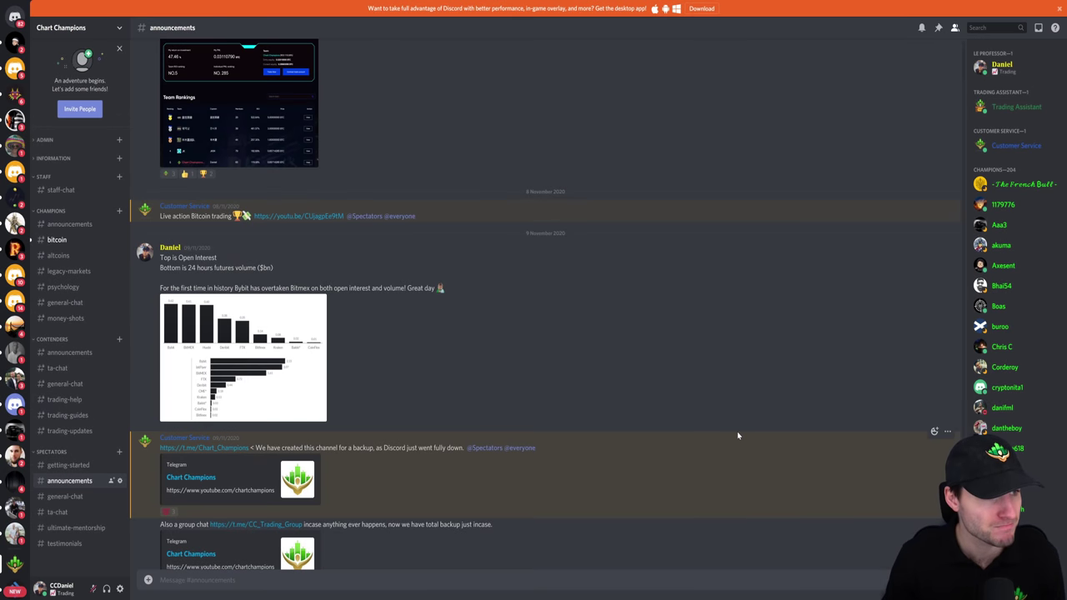
scroll(733, 435, "down", 1)
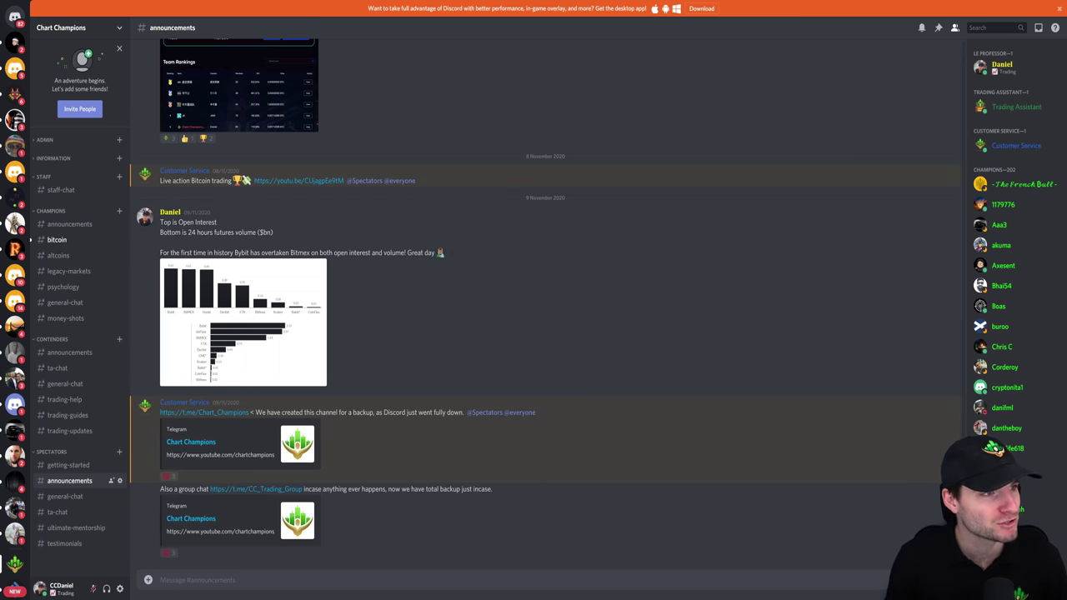
Return to the BTCUSD hourly chart and rescale it to frame the rising trend line with the levels from 14842 to 17210
key("ctrl+Tab")
scroll(785, 362, "up", 2)
scroll(785, 364, "down", 1)
left_click(884, 574)
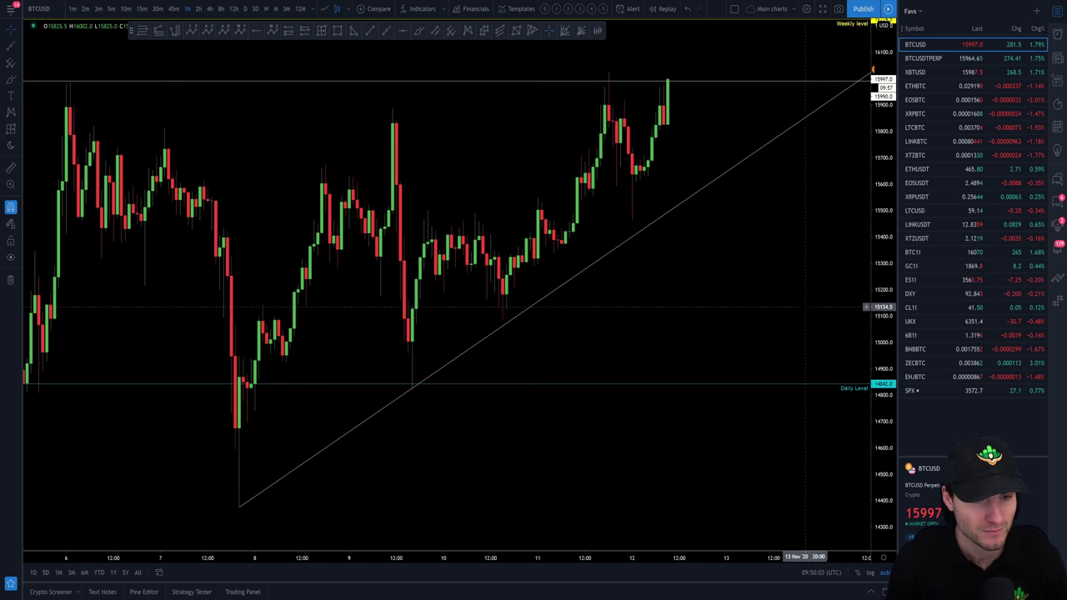
left_click_drag(880, 171, 872, 277)
left_click_drag(824, 295, 728, 407)
scroll(806, 374, "down", 1)
left_click_drag(884, 293, 880, 347)
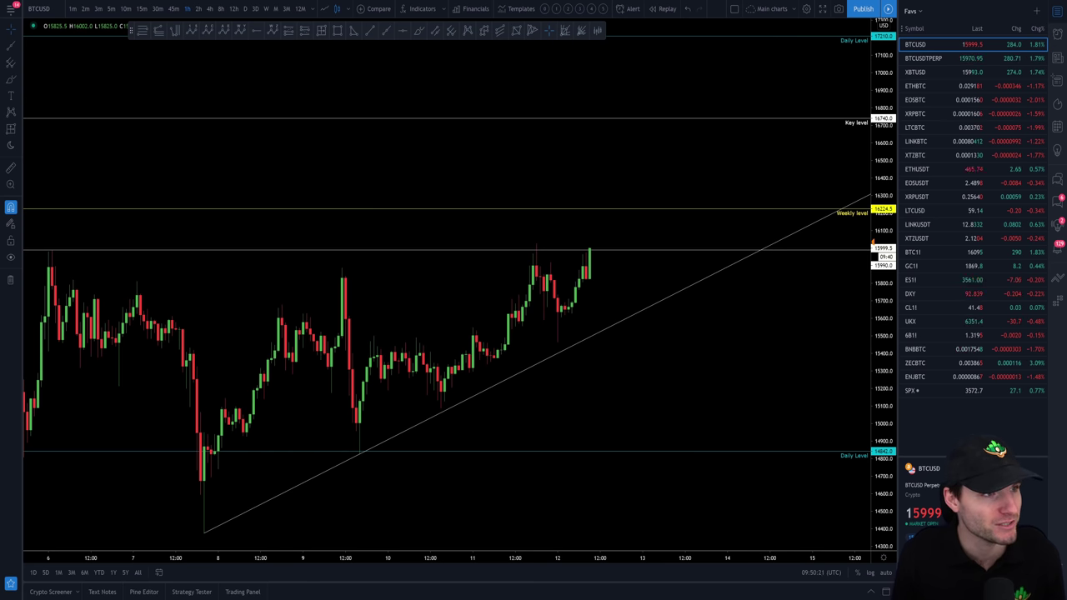
Switch to the Bybit BTCUSD 30-minute footprint chart and examine the order flow in the 09:30 bar around 16000
left_click(309, 1)
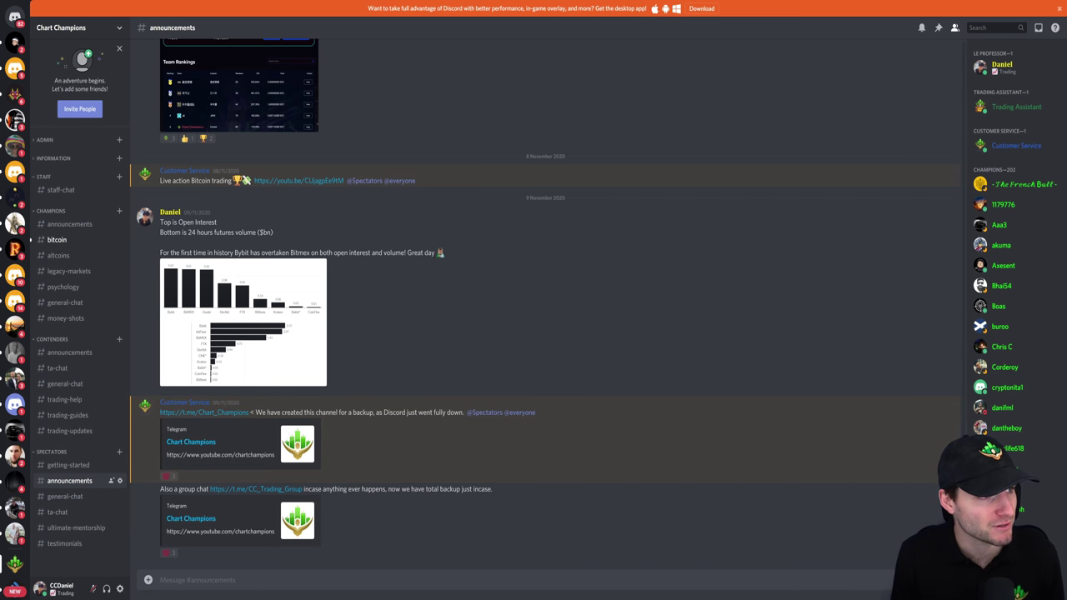
key("ctrl+Tab")
left_click_drag(660, 326, 648, 331)
key("ctrl+Tab")
left_click_drag(452, 165, 434, 287)
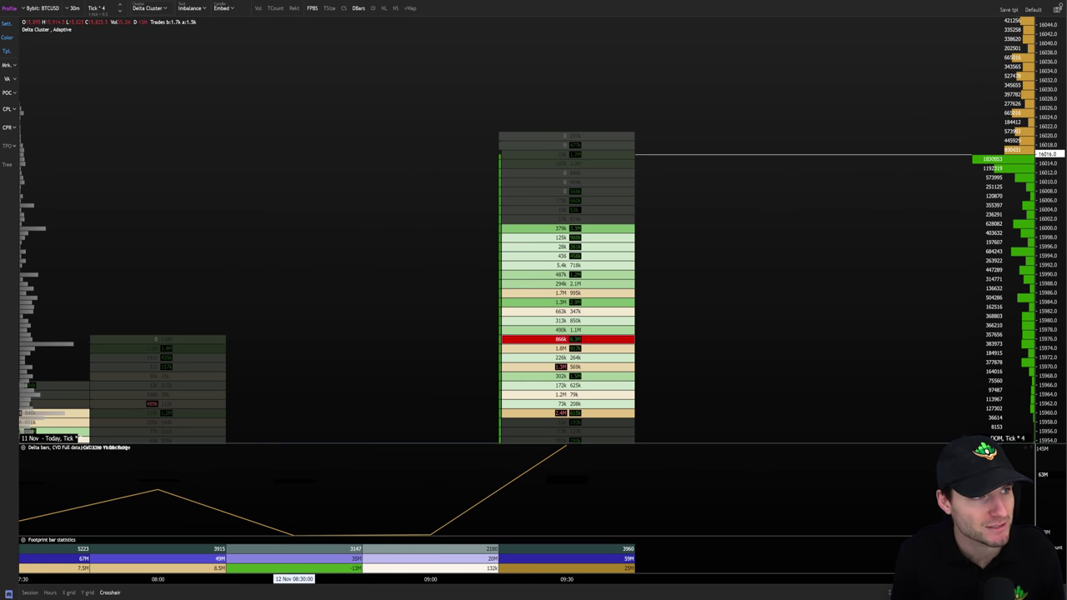
Go back to the Discord announcements and check the Chart Champions entry and prize in the enlarged Team Rankings image
key("alt+Tab")
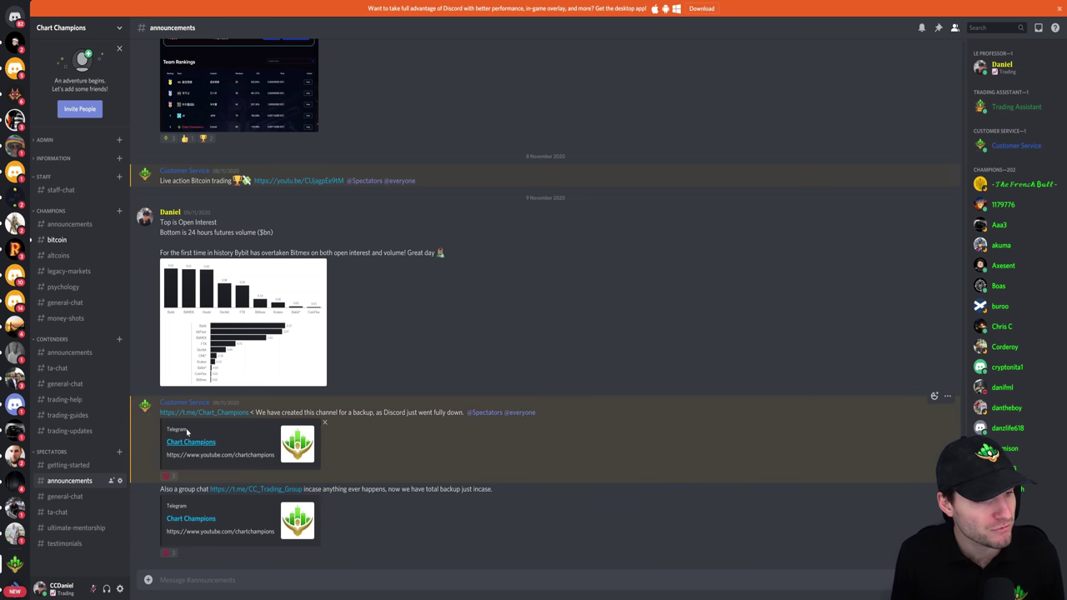
scroll(332, 413, "up", 1)
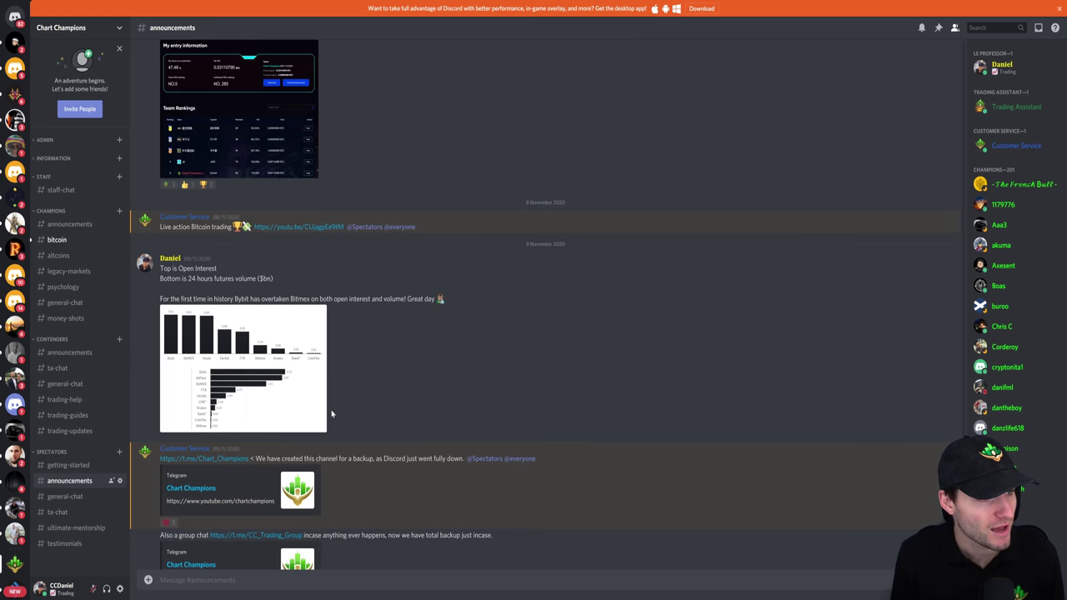
left_click(284, 112)
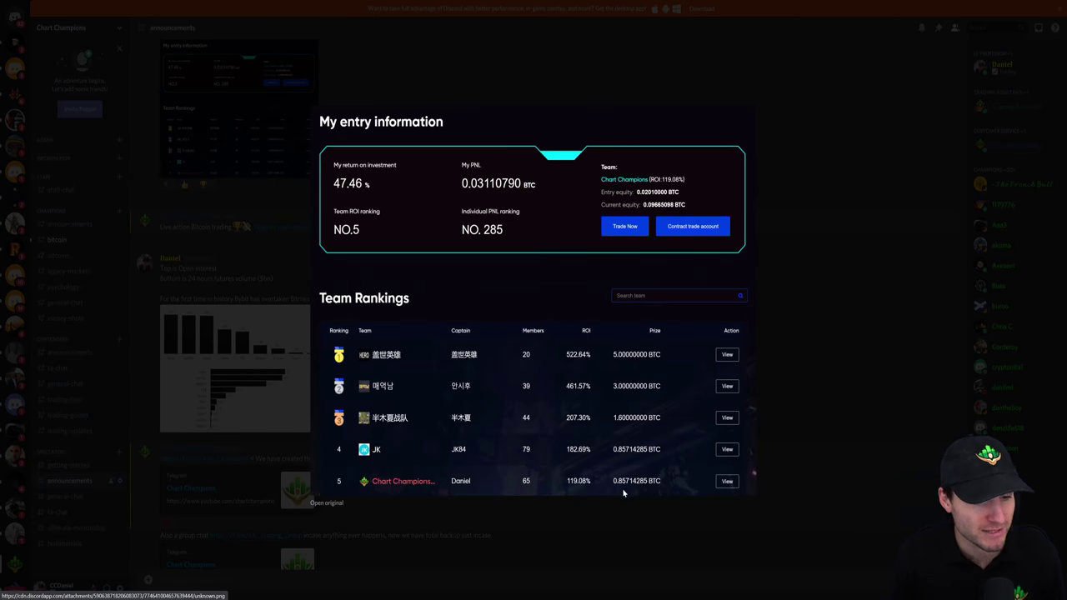
left_click(639, 546)
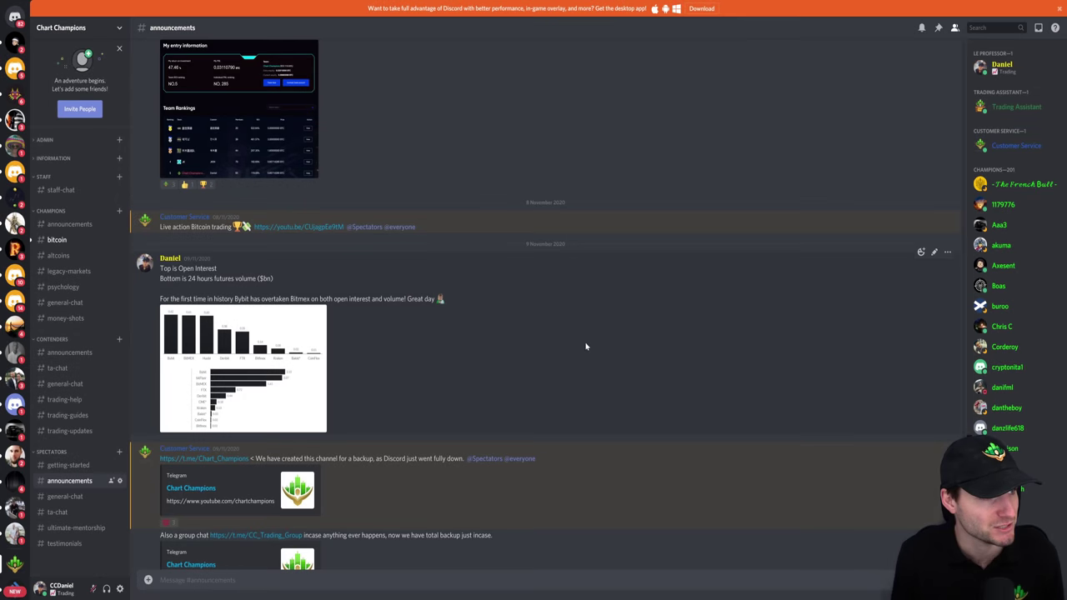
scroll(582, 453, "down", 1)
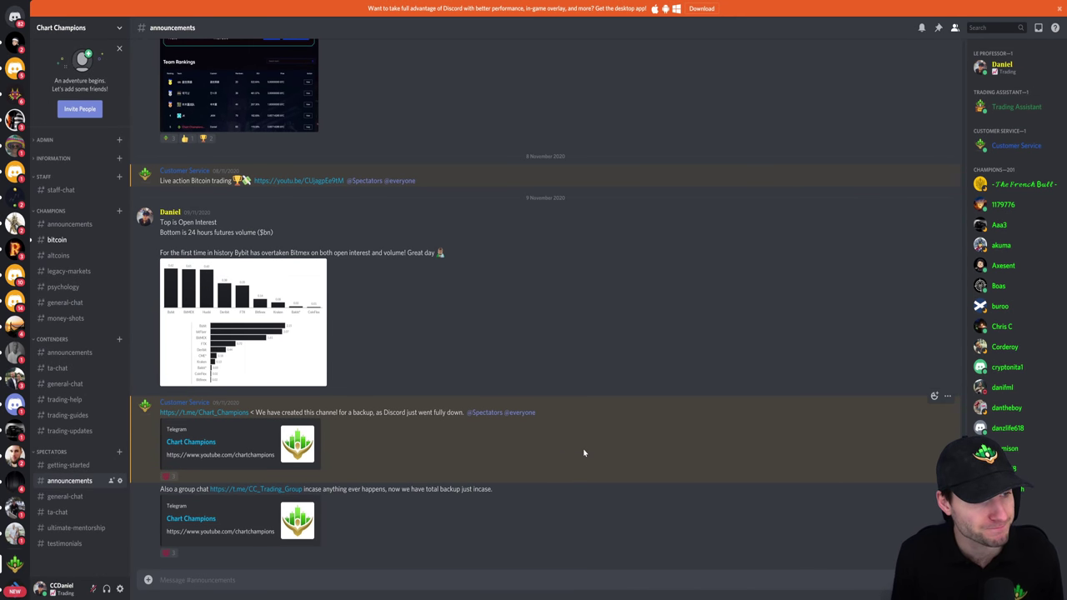
Return to the Bybit BTCUSD footprint chart and examine the upper part of the 09:30 bar above 16000
scroll(542, 396, "up", 1)
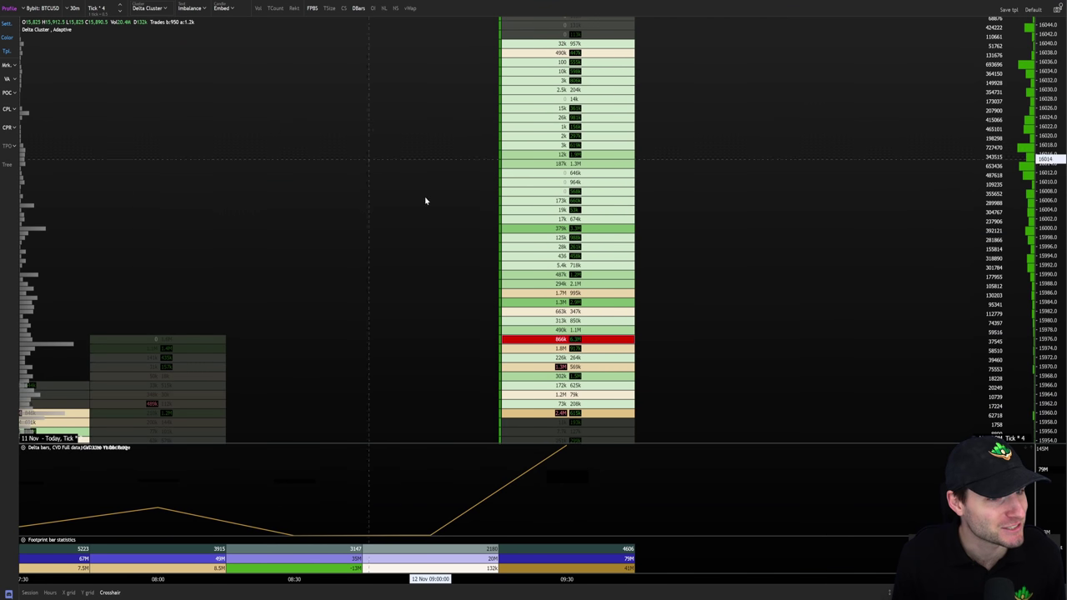
left_click_drag(423, 200, 414, 408)
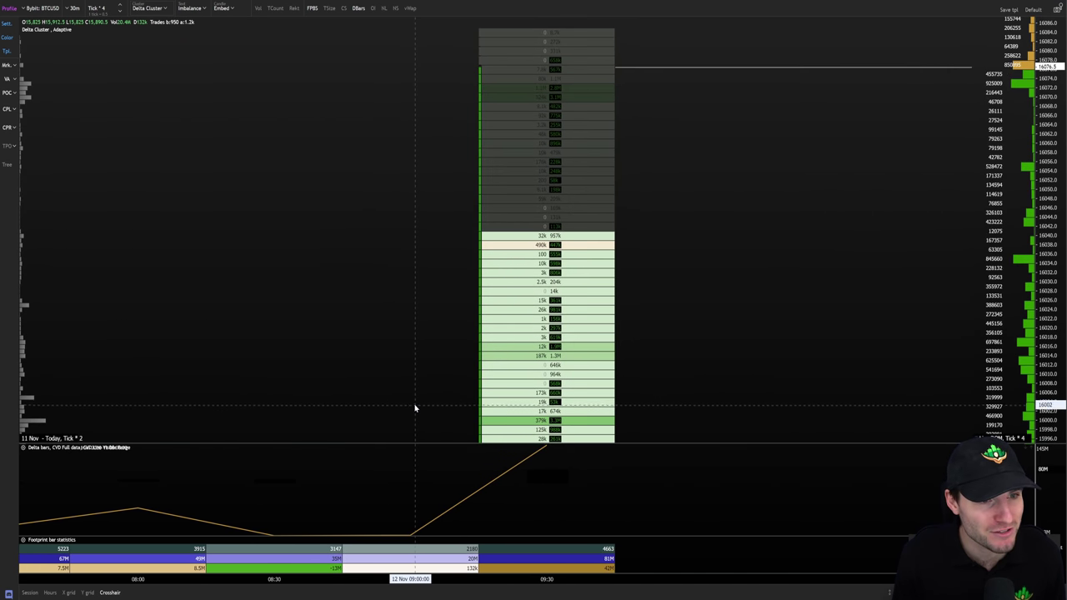